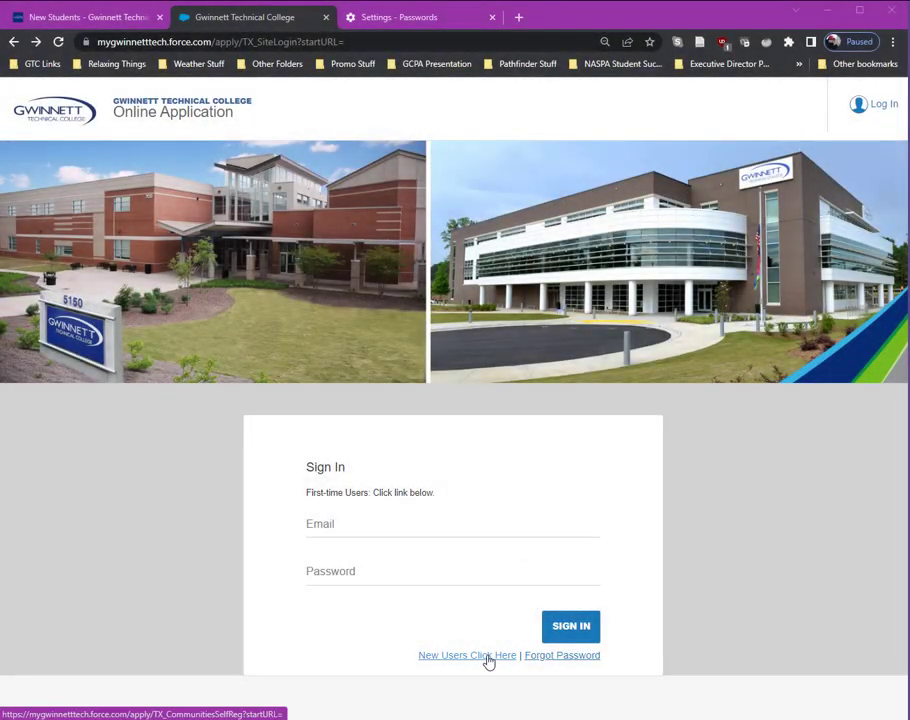
Open the new-user Sign Up form and enter the applicant's first name, last name and e-mail address
{"action": "left_click", "coordinate": [487, 657]}
{"action": "left_click", "coordinate": [382, 502]}
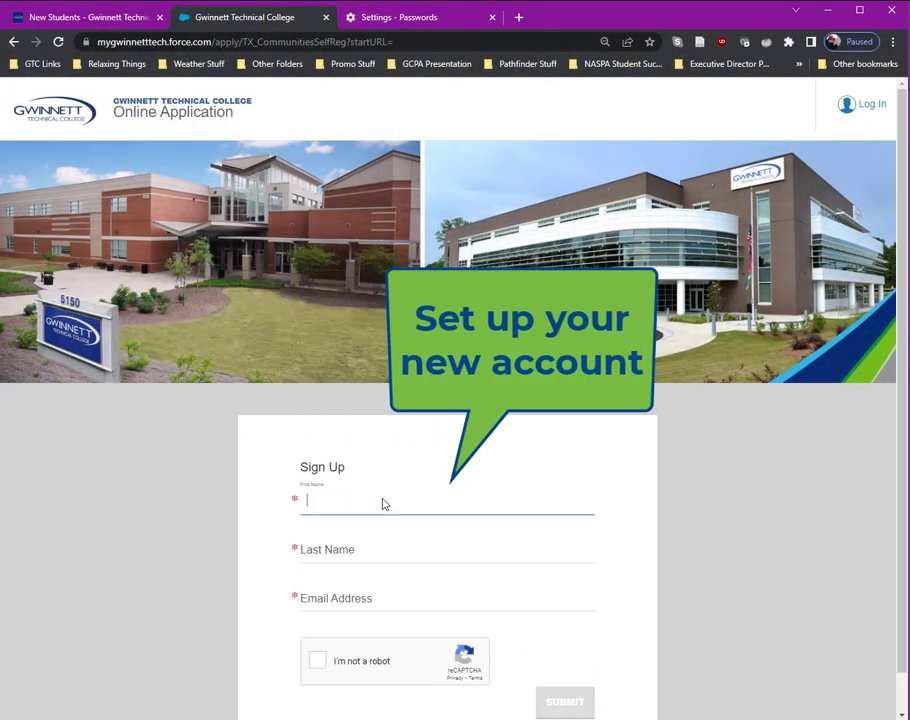
{"action": "key", "text": "Tab"}
{"action": "type", "text": "M"}
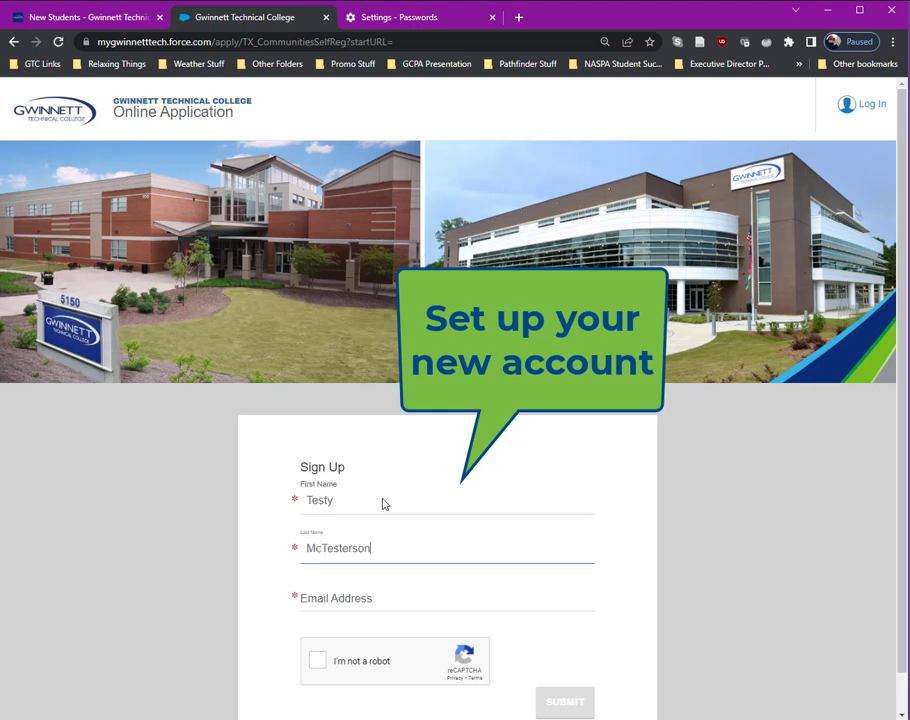
{"action": "key", "text": "Tab"}
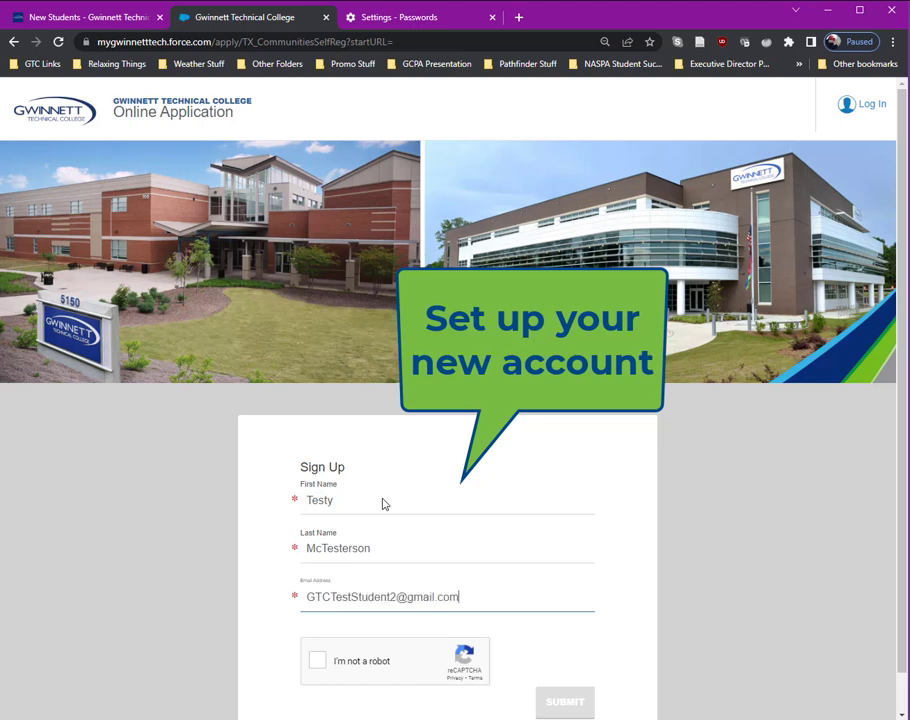
{"action": "scroll", "coordinate": [383, 503], "scroll_direction": "down", "scroll_amount": 1}
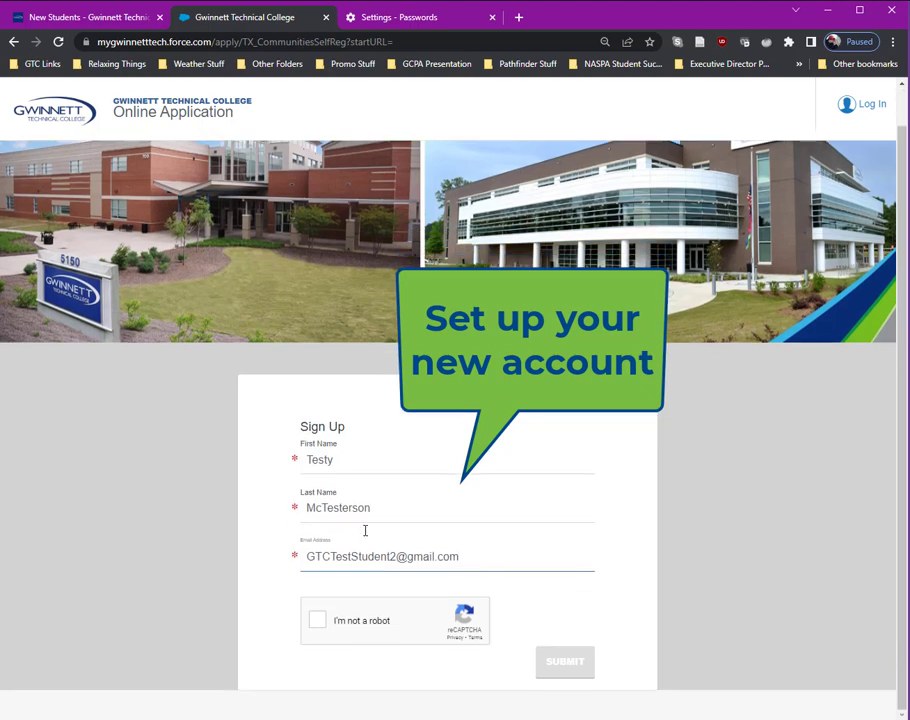
Pass the reCAPTCHA by selecting three matching image tiles and verifying, then submit the registration
{"action": "left_click", "coordinate": [315, 624]}
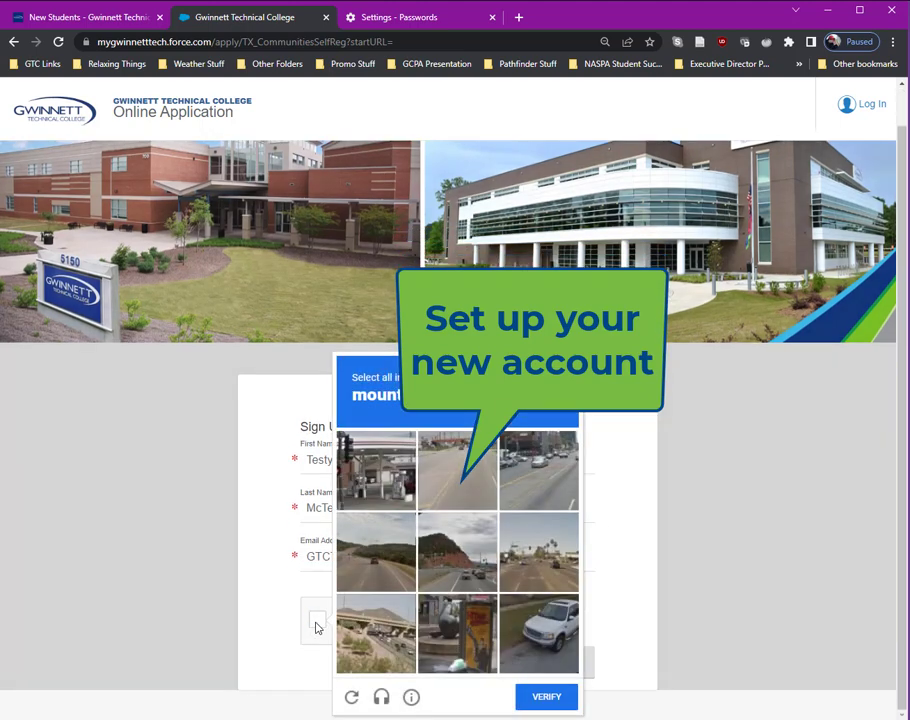
{"action": "left_click", "coordinate": [376, 551]}
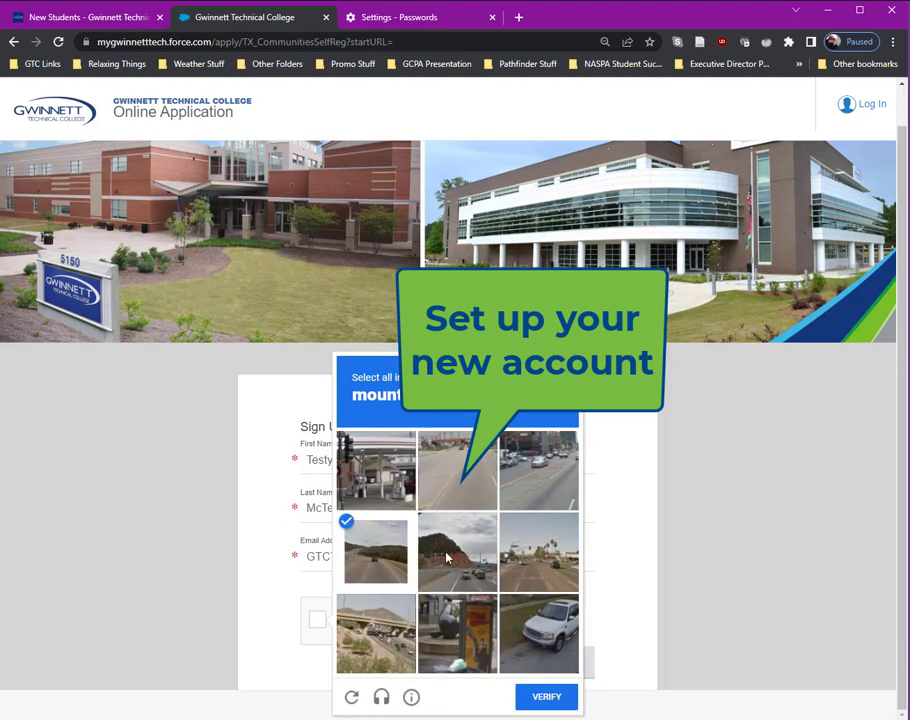
{"action": "left_click", "coordinate": [475, 551]}
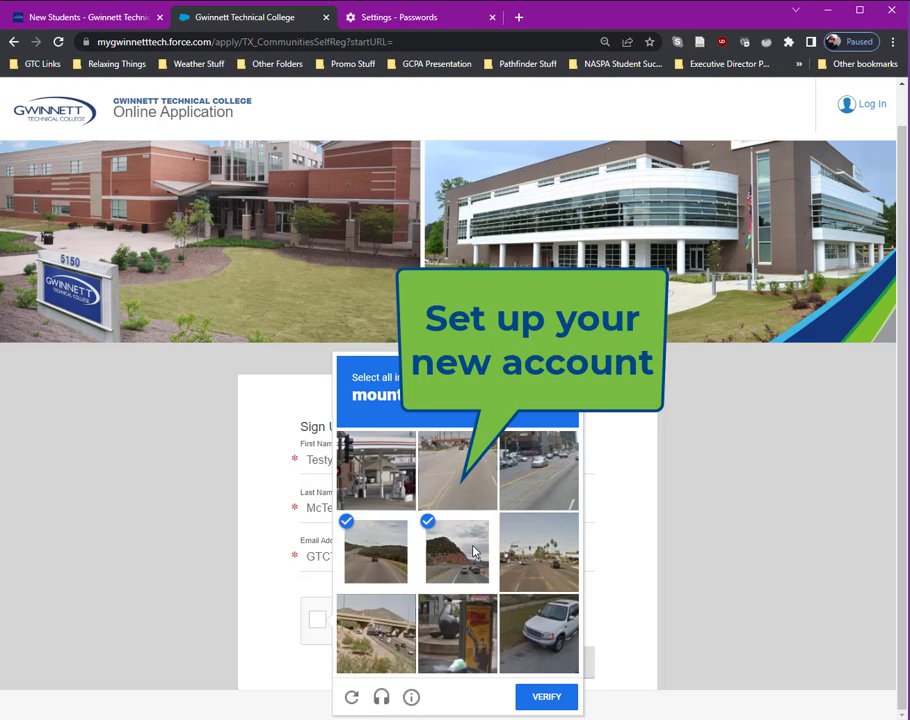
{"action": "left_click", "coordinate": [368, 646]}
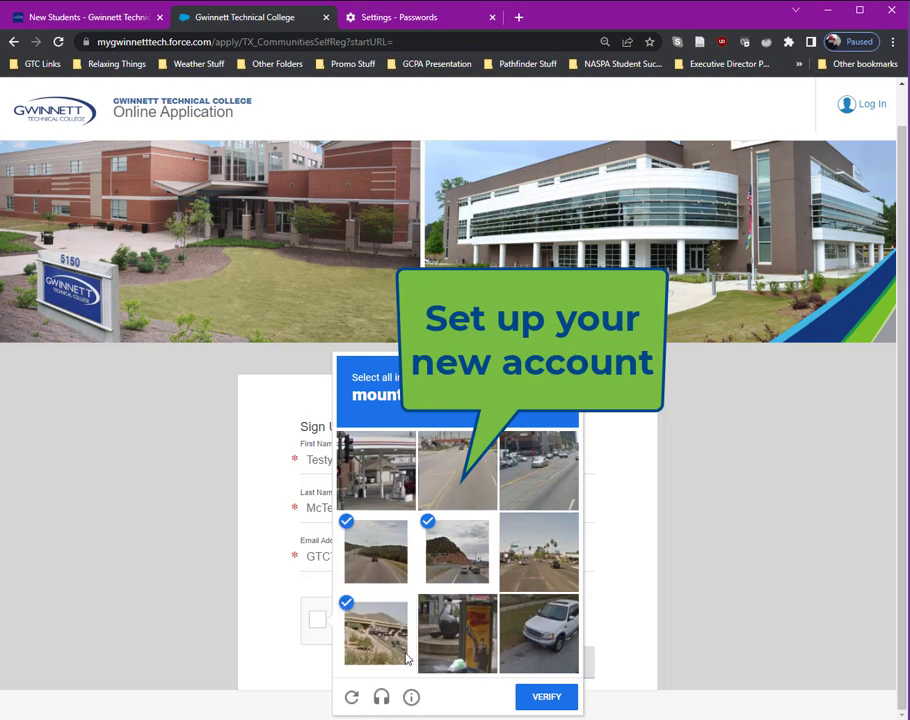
{"action": "left_click", "coordinate": [547, 697]}
{"action": "left_click", "coordinate": [557, 668]}
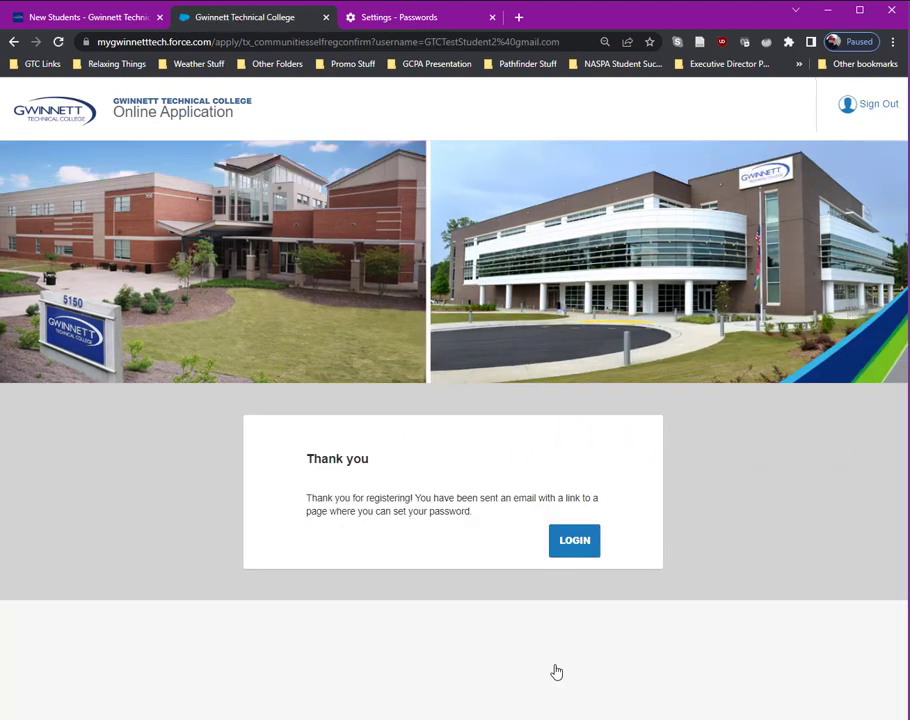
Go to login and open the 'Welcome to Gwinnett Technical College!' e-mail in Gmail
{"action": "left_click", "coordinate": [568, 544]}
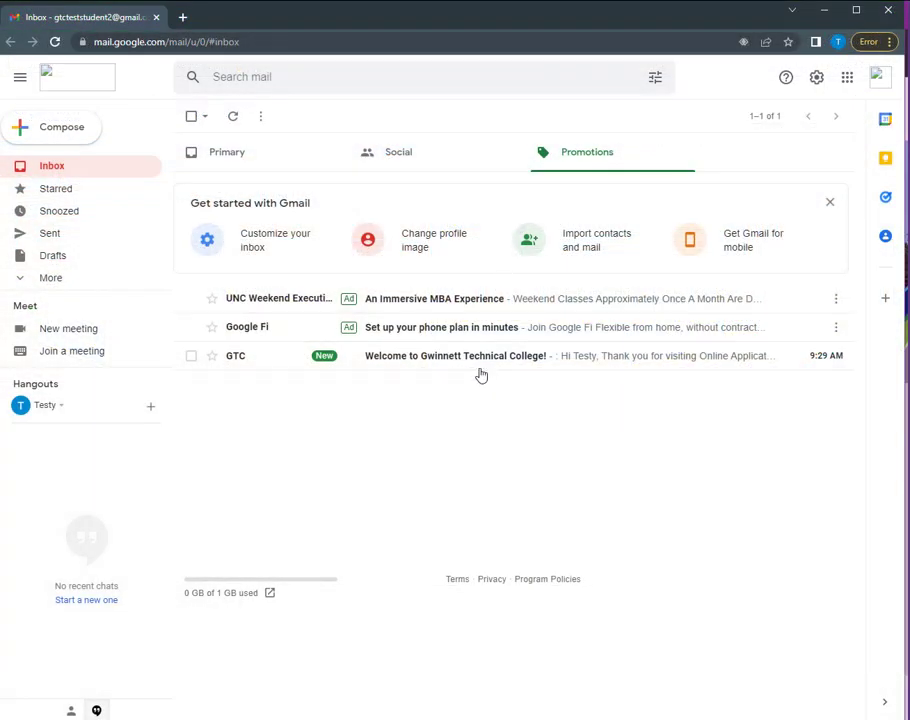
{"action": "left_click", "coordinate": [480, 364]}
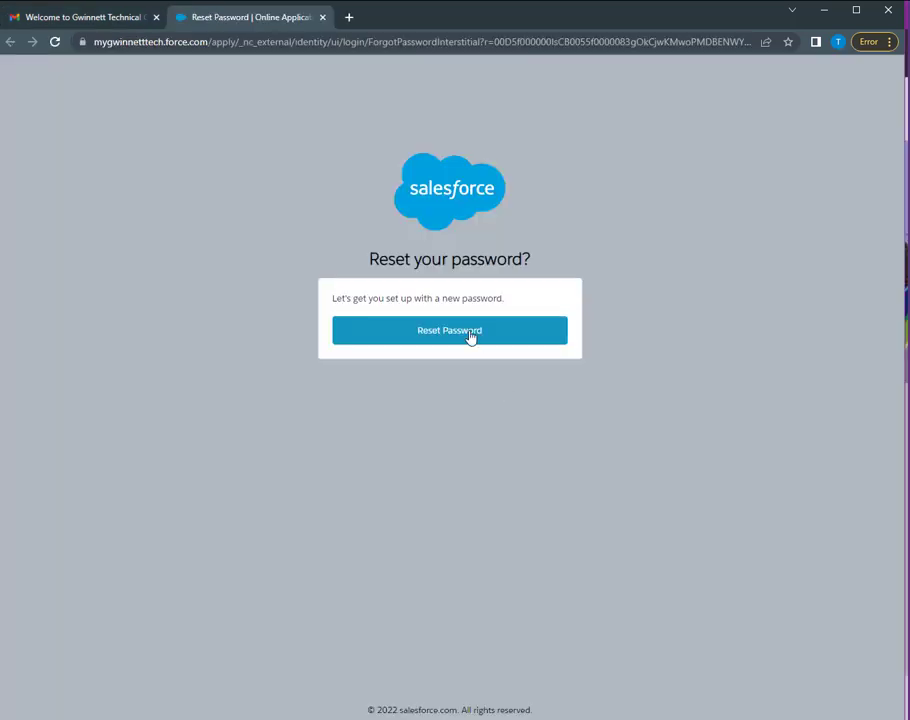
Reset the account password, entering and confirming the new password
{"action": "left_click", "coordinate": [471, 337]}
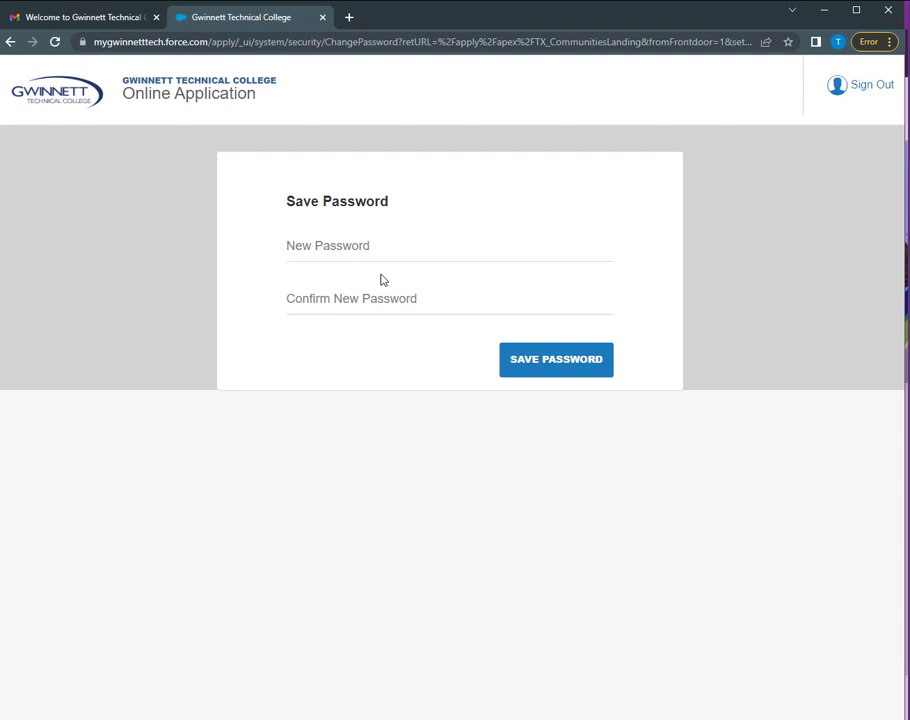
{"action": "left_click", "coordinate": [370, 254]}
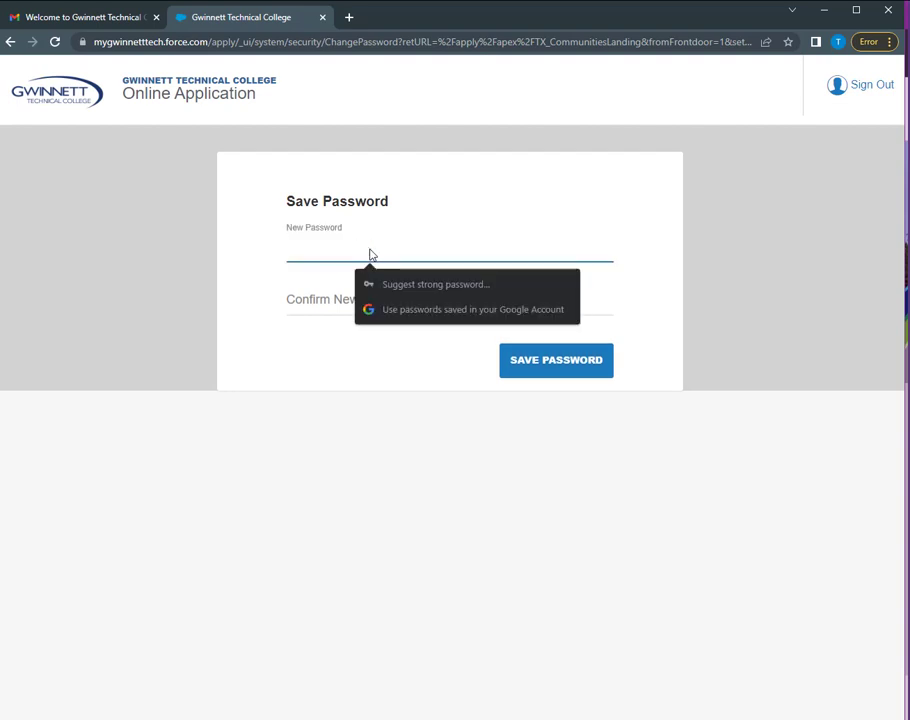
{"action": "type", "text": "•••••••"}
{"action": "key", "text": "Tab"}
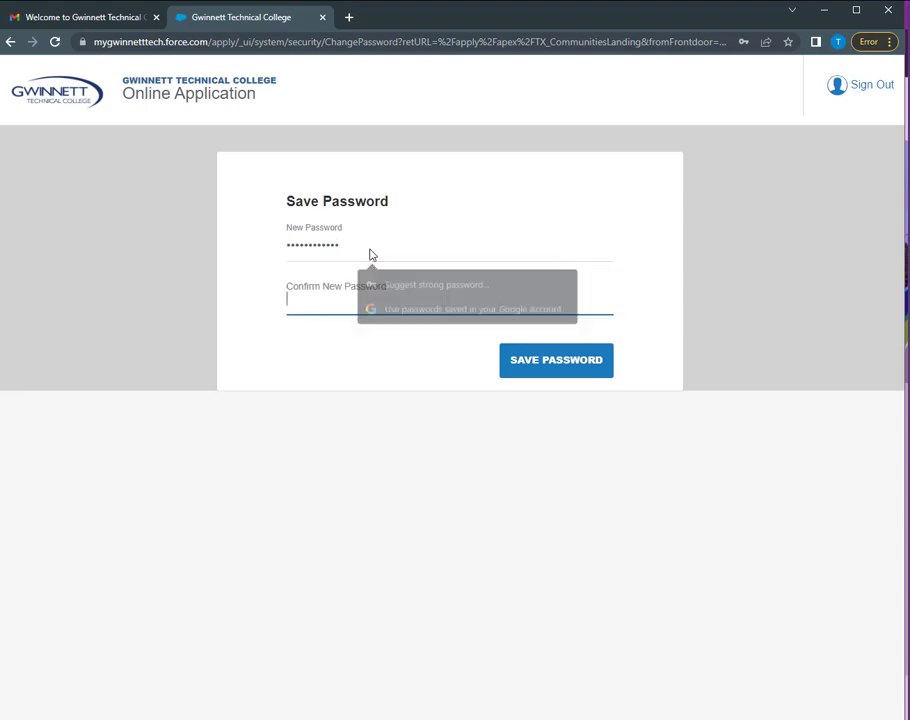
{"action": "type", "text": "•••"}
{"action": "type", "text": "•••"}
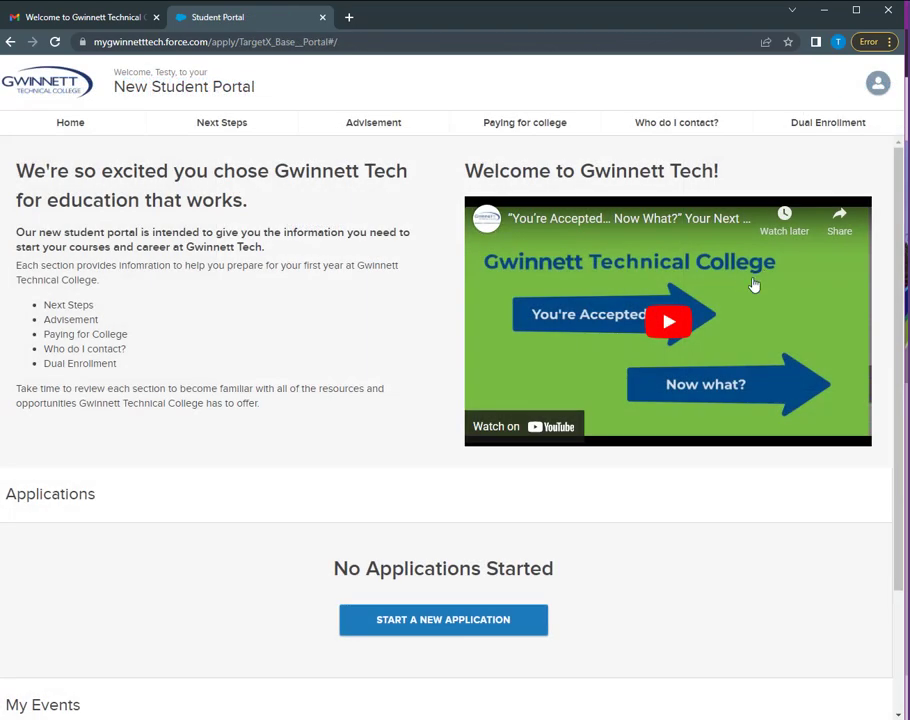
Start a new application from the Student Portal
{"action": "scroll", "coordinate": [540, 480], "scroll_direction": "down", "scroll_amount": 1}
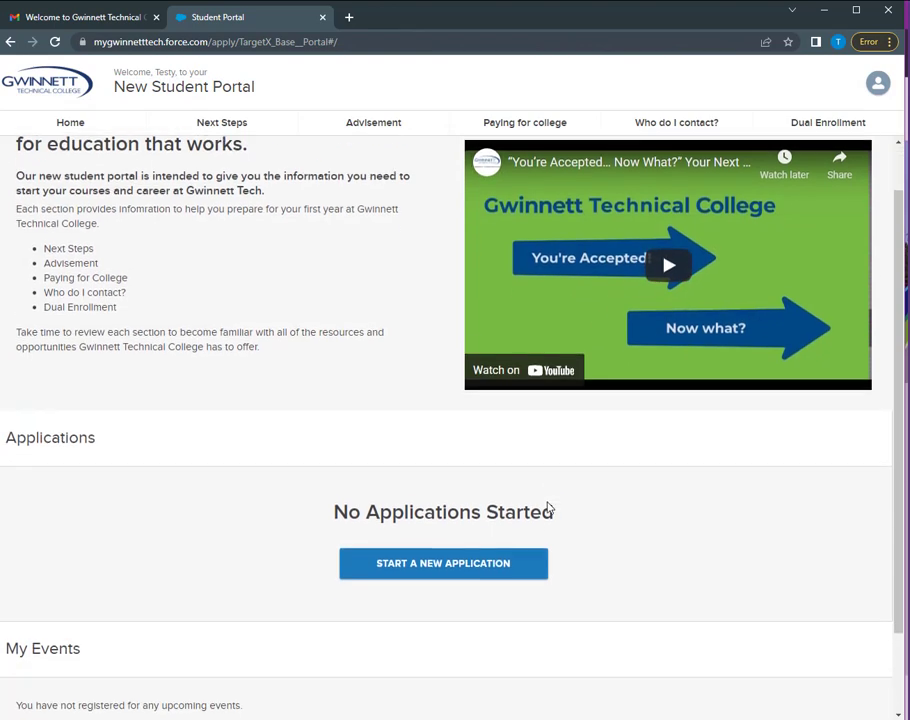
{"action": "scroll", "coordinate": [548, 509], "scroll_direction": "down", "scroll_amount": 2}
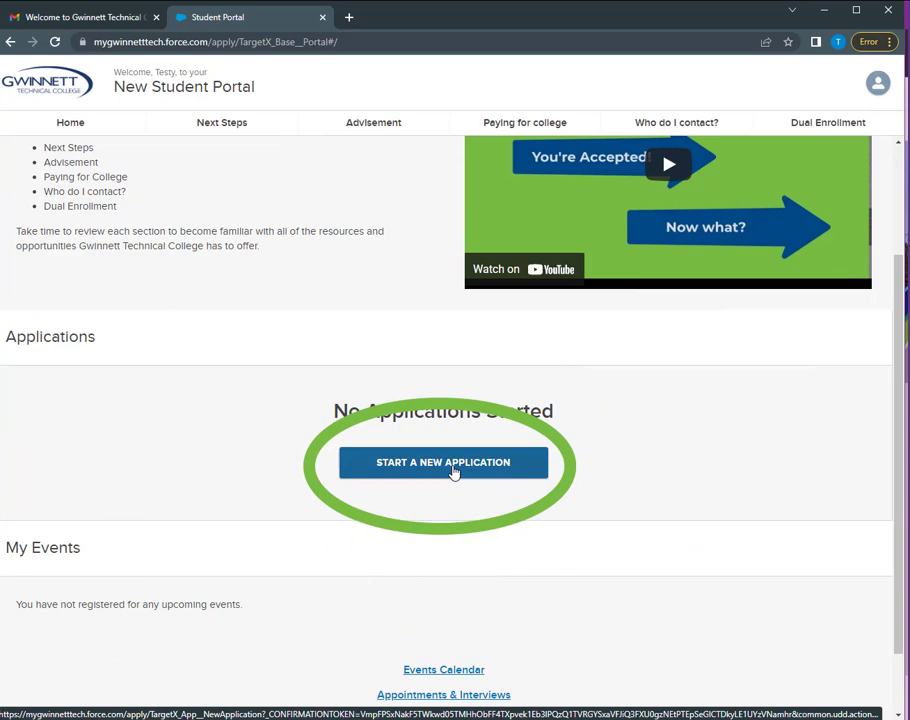
{"action": "left_click", "coordinate": [453, 470]}
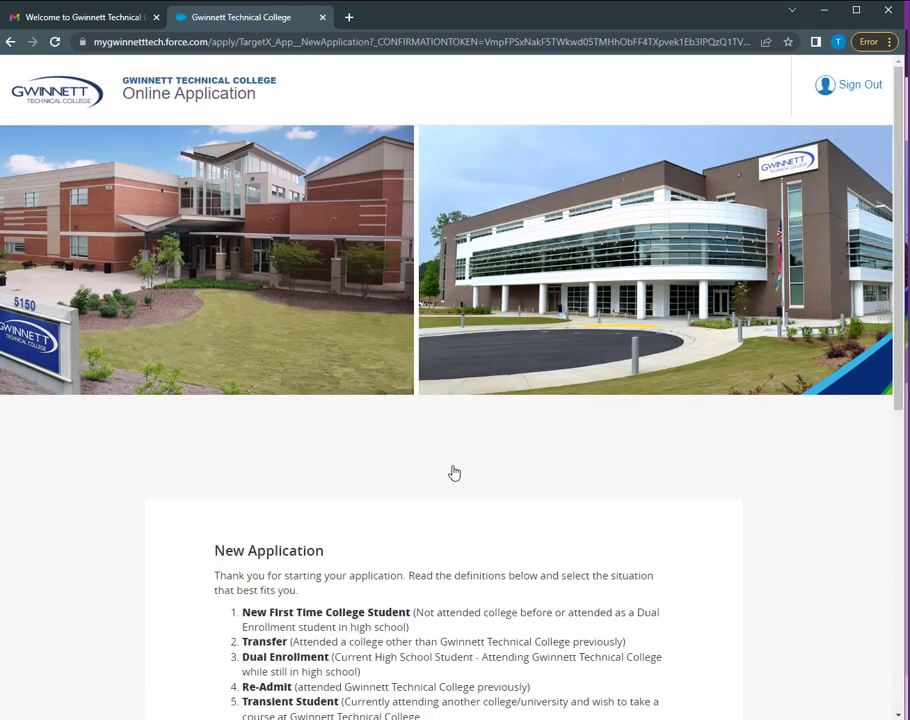
Choose New First Time College Student and the Alpharetta - North Fulton Campus
{"action": "scroll", "coordinate": [453, 472], "scroll_direction": "down", "scroll_amount": 3}
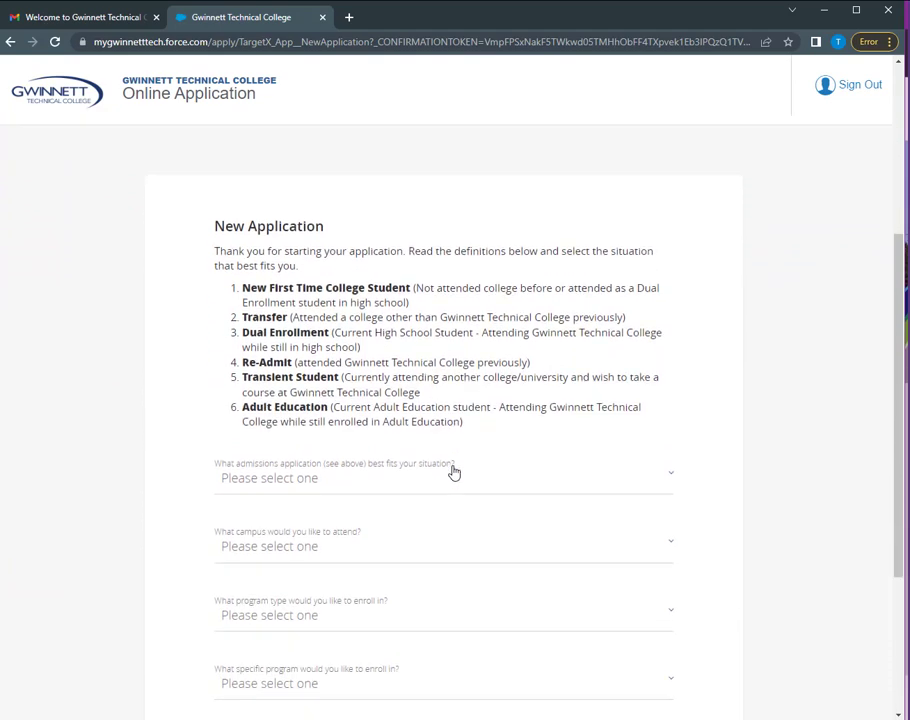
{"action": "scroll", "coordinate": [453, 472], "scroll_direction": "down", "scroll_amount": 1}
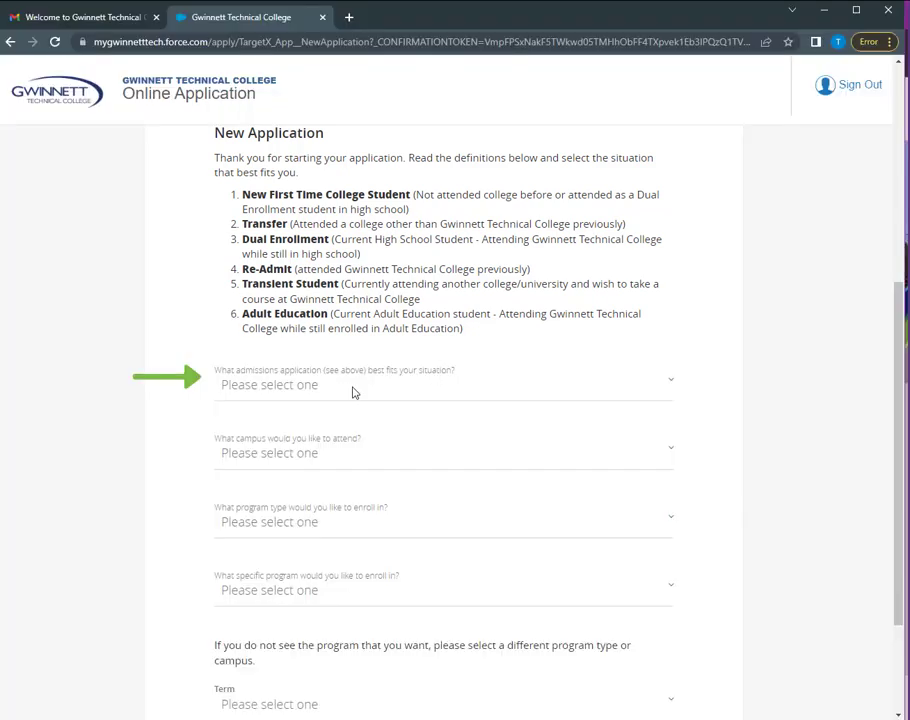
{"action": "left_click", "coordinate": [350, 387]}
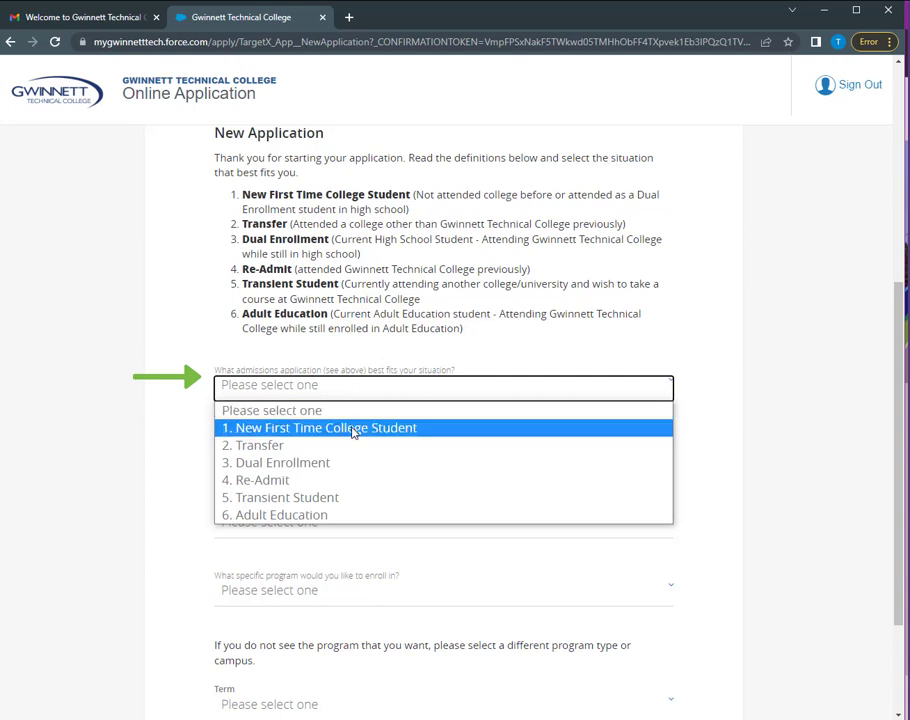
{"action": "left_click", "coordinate": [352, 428]}
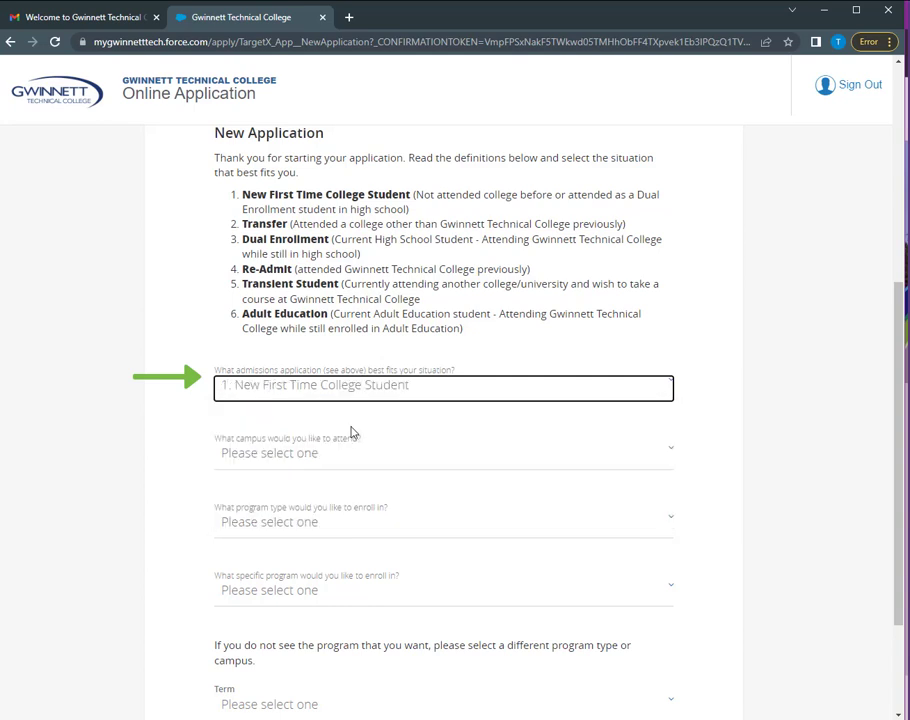
{"action": "scroll", "coordinate": [727, 337], "scroll_direction": "down", "scroll_amount": 3}
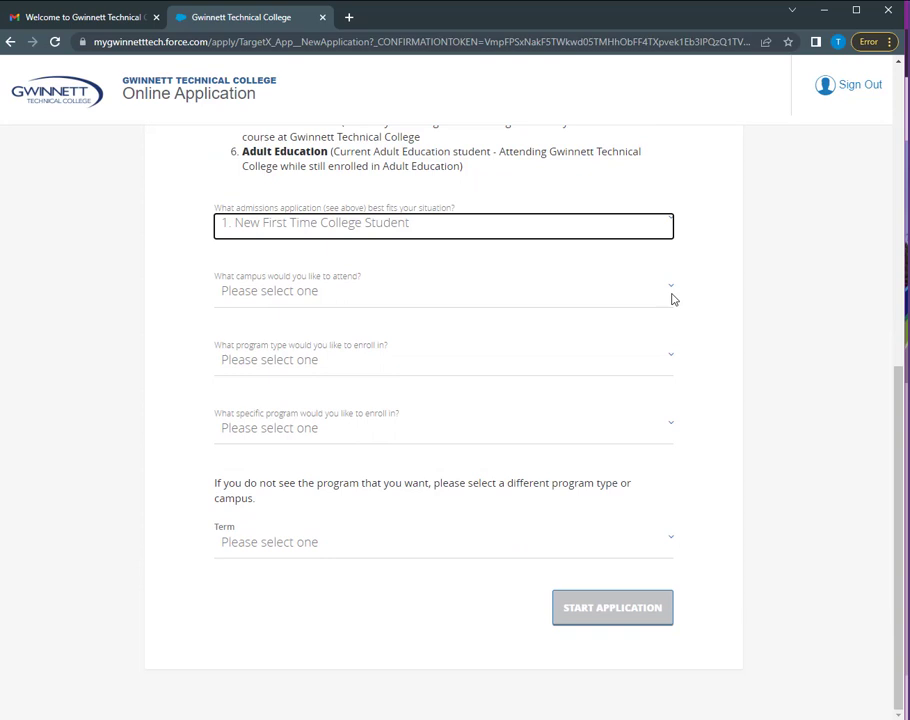
{"action": "left_click", "coordinate": [670, 293]}
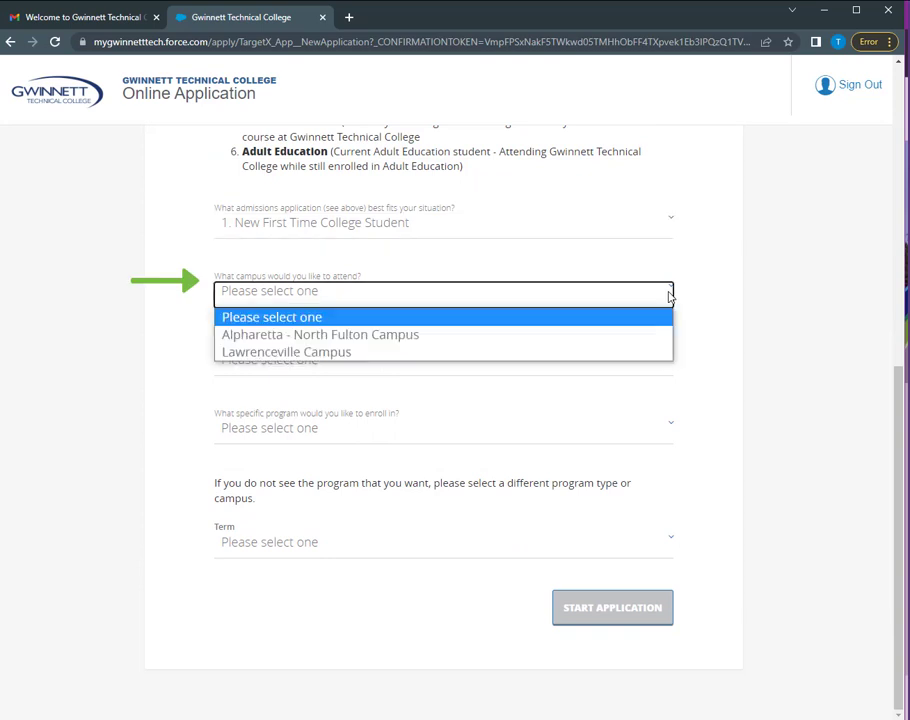
{"action": "left_click", "coordinate": [621, 335]}
Select Associate's Degree (2 years), Business Technology and Fall 2022, and start the application
{"action": "left_click", "coordinate": [565, 368]}
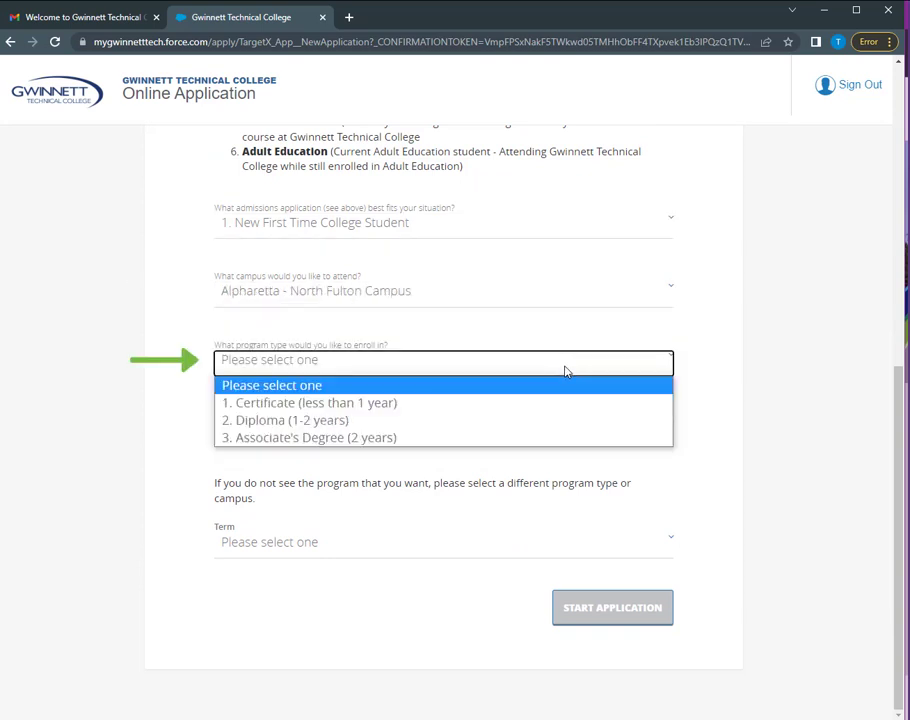
{"action": "left_click", "coordinate": [555, 438]}
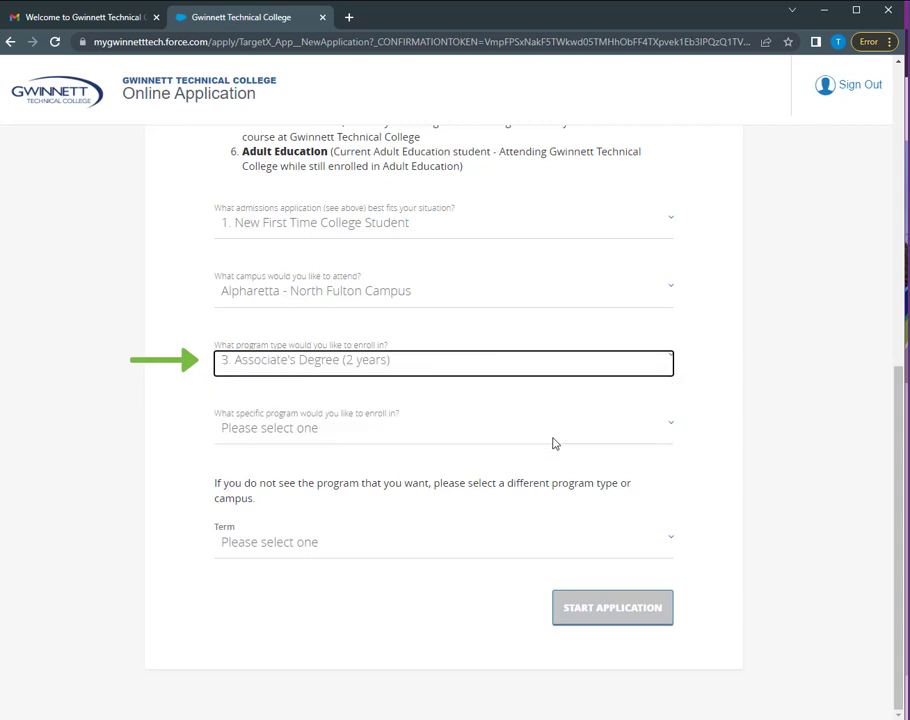
{"action": "left_click", "coordinate": [555, 443]}
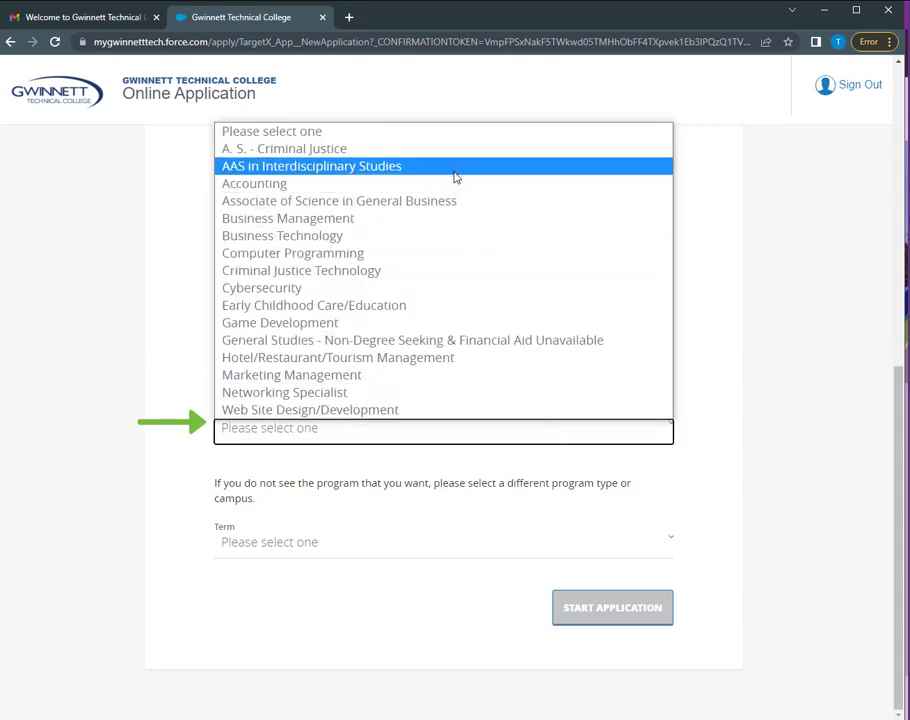
{"action": "left_click", "coordinate": [449, 237]}
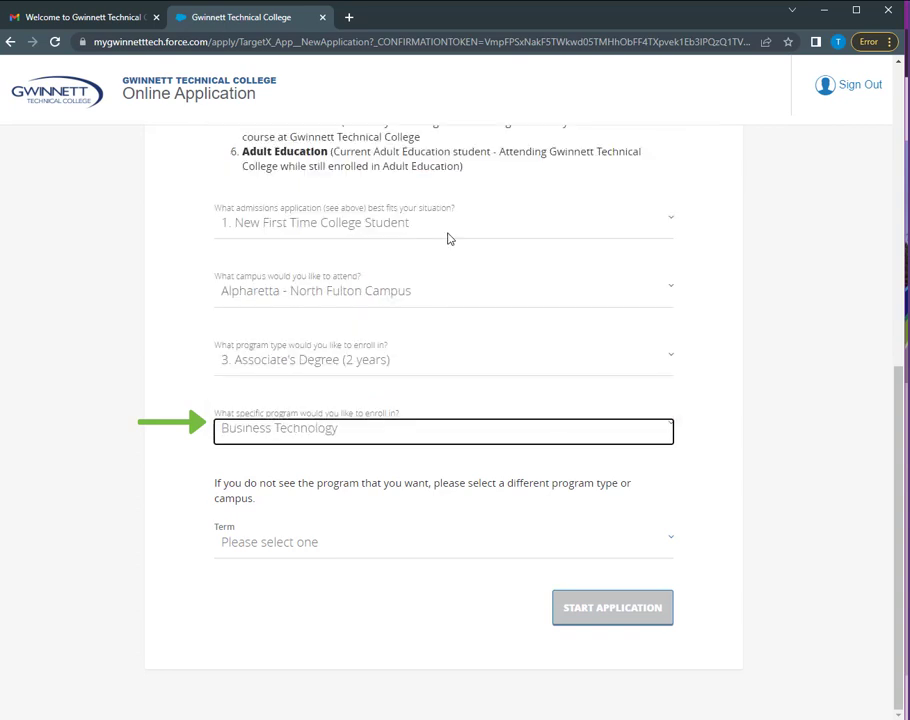
{"action": "left_click", "coordinate": [356, 548]}
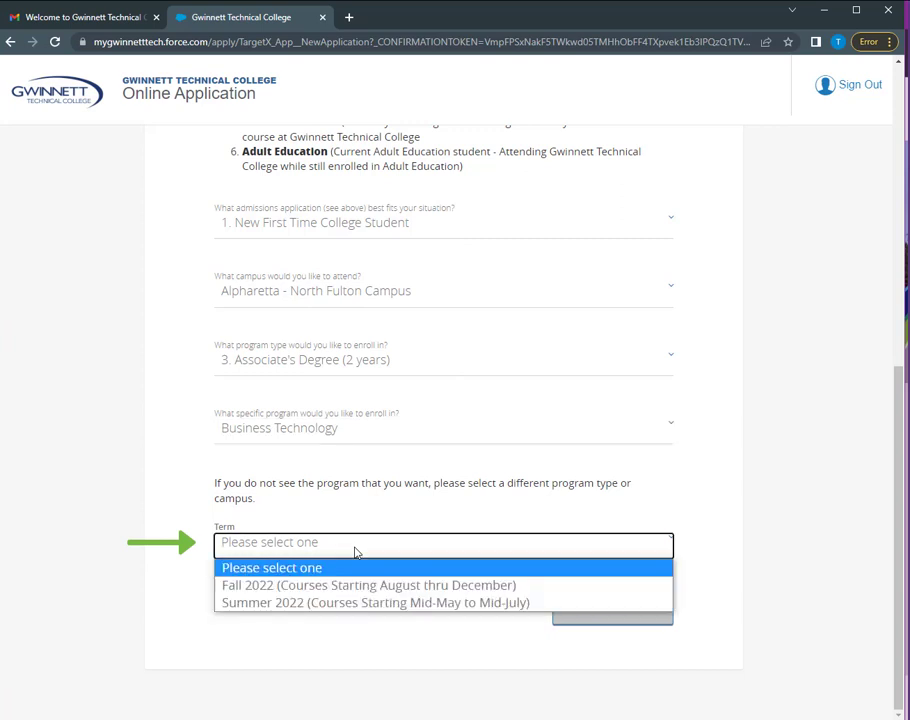
{"action": "left_click", "coordinate": [355, 586]}
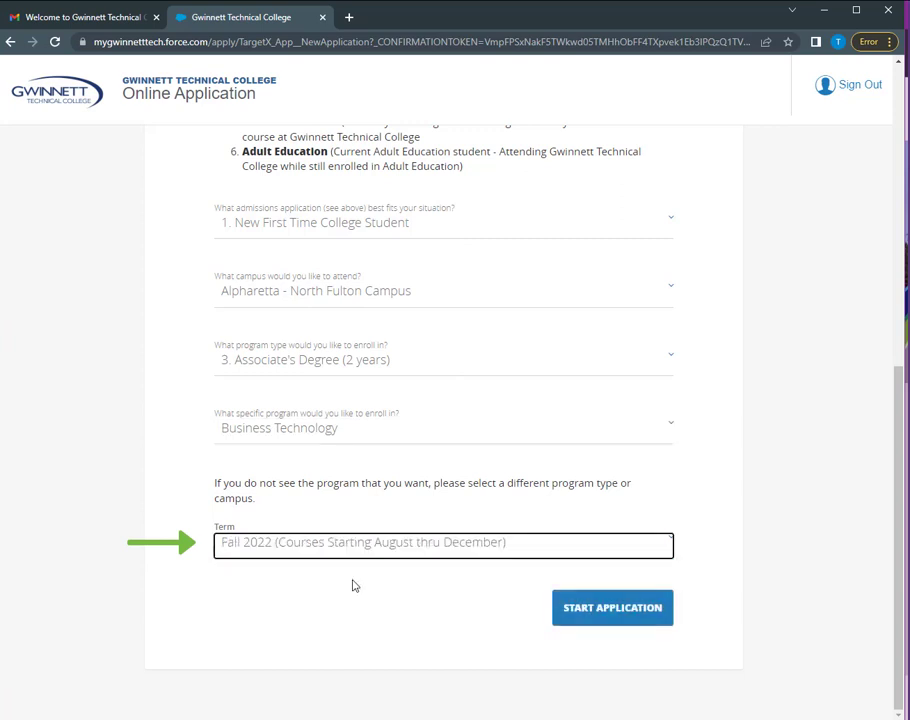
{"action": "left_click", "coordinate": [620, 619]}
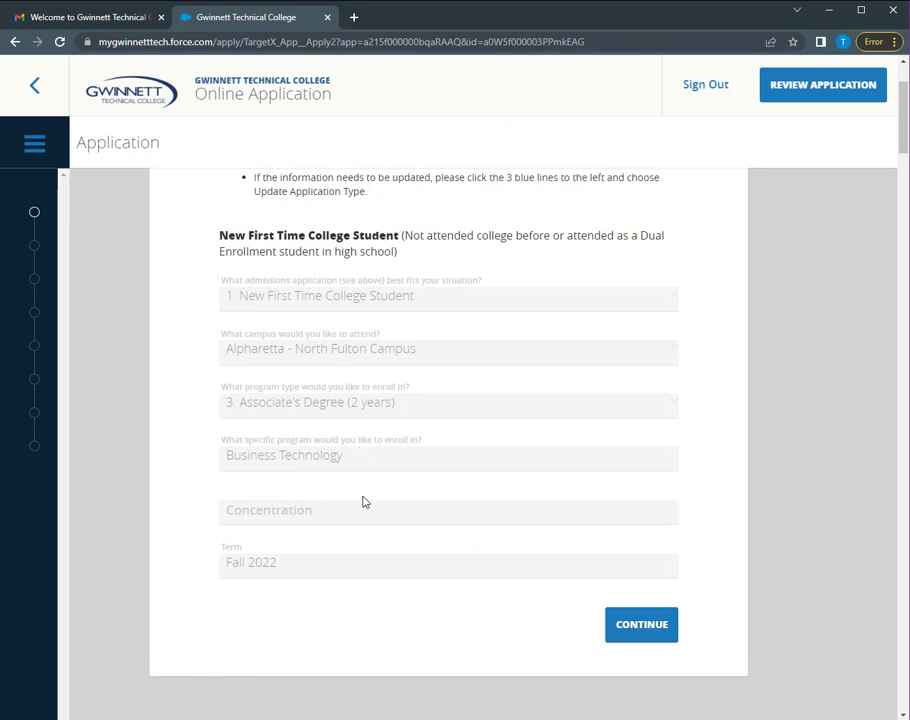
Continue to Personal Information and set the date of birth to Jan 1, 1983
{"action": "left_click", "coordinate": [660, 628]}
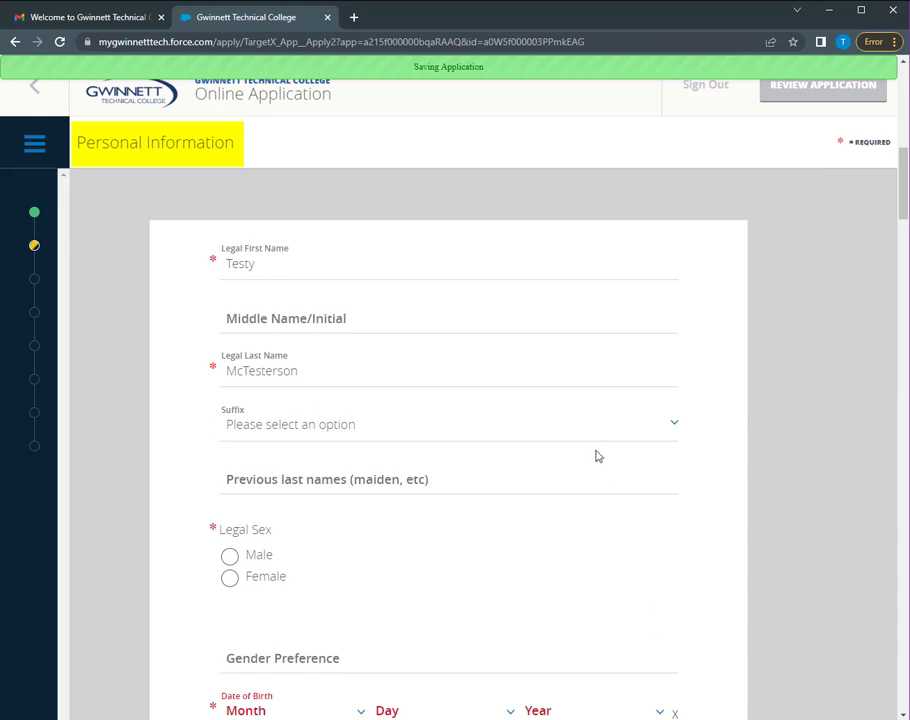
{"action": "scroll", "coordinate": [597, 456], "scroll_direction": "down", "scroll_amount": 2}
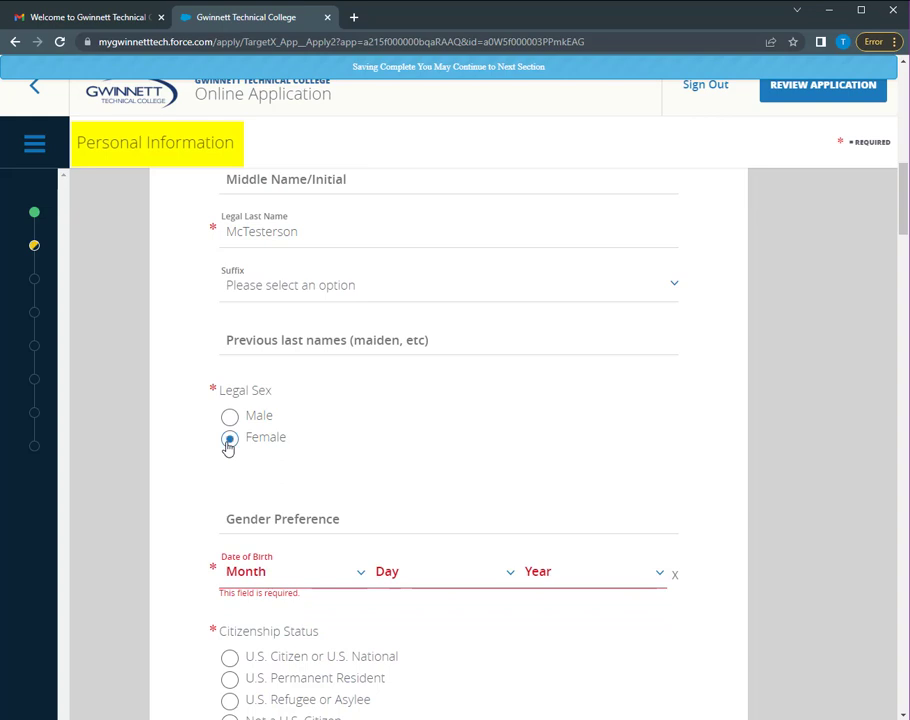
{"action": "scroll", "coordinate": [228, 449], "scroll_direction": "down", "scroll_amount": 1}
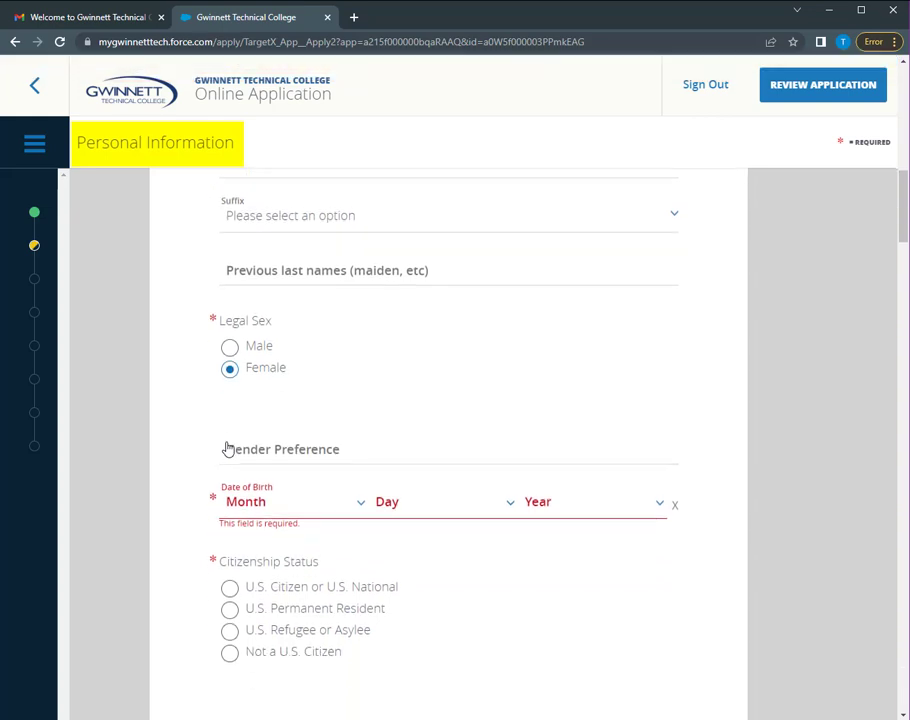
{"action": "scroll", "coordinate": [256, 467], "scroll_direction": "down", "scroll_amount": 1}
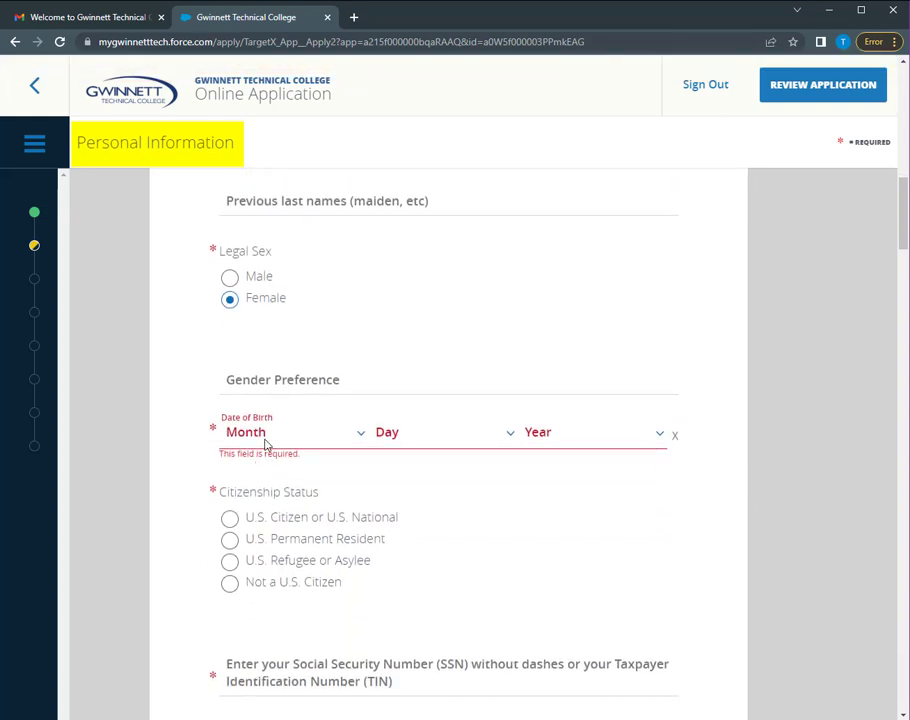
{"action": "left_click", "coordinate": [238, 440]}
{"action": "left_click", "coordinate": [294, 477]}
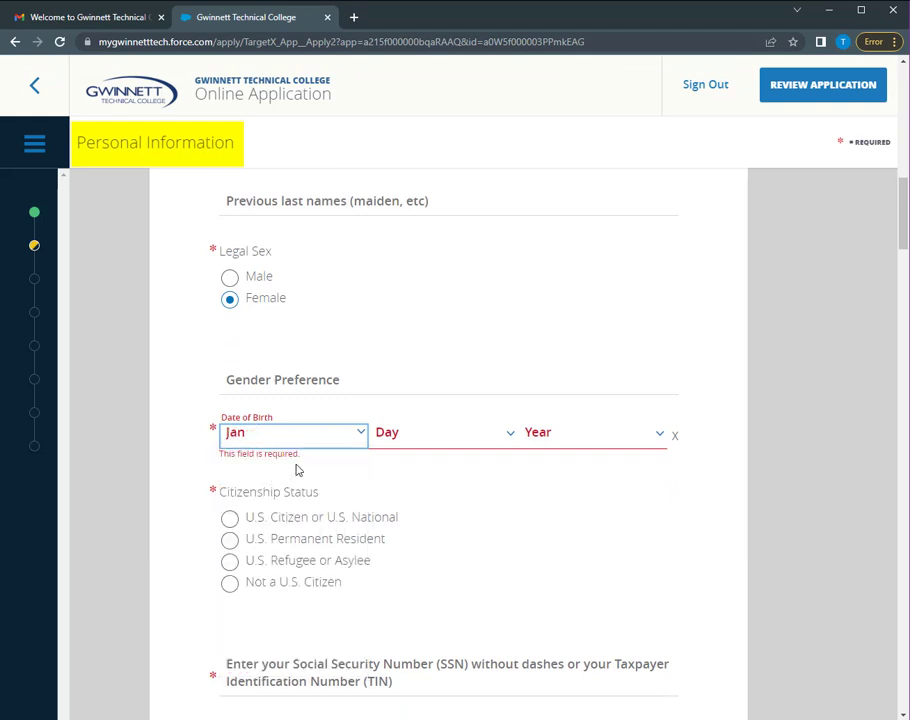
{"action": "left_click", "coordinate": [418, 443]}
{"action": "left_click", "coordinate": [408, 100]}
{"action": "left_click", "coordinate": [563, 447]}
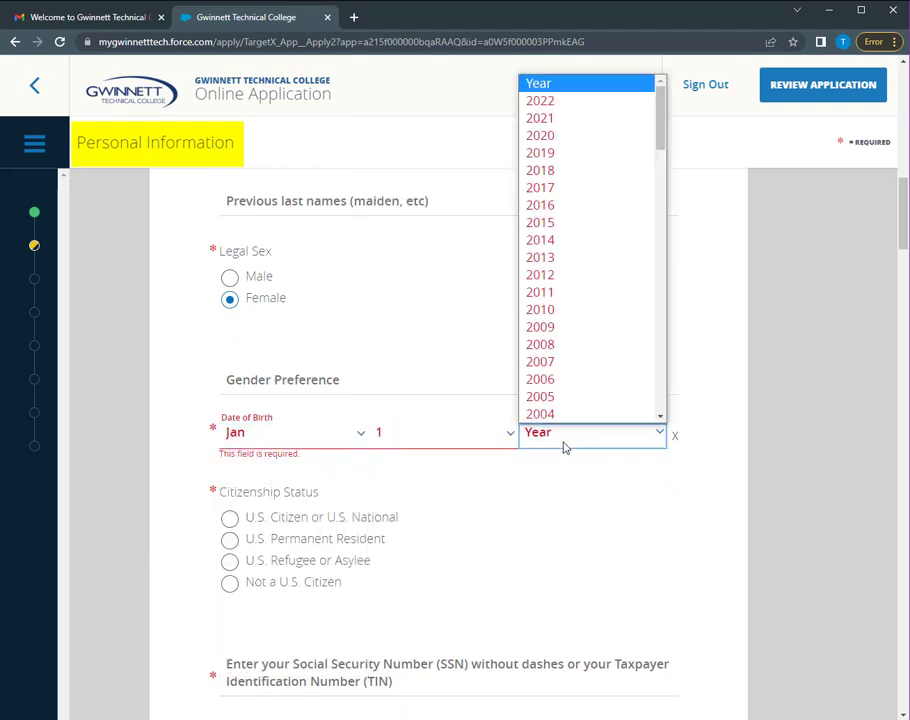
{"action": "scroll", "coordinate": [571, 362], "scroll_direction": "down", "scroll_amount": 10}
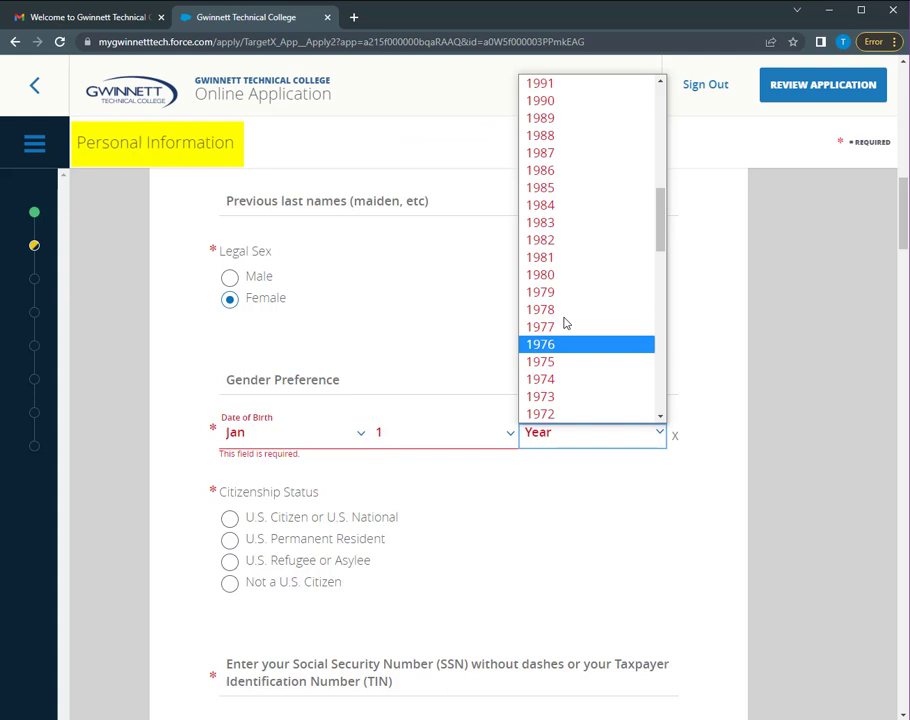
{"action": "left_click", "coordinate": [553, 222]}
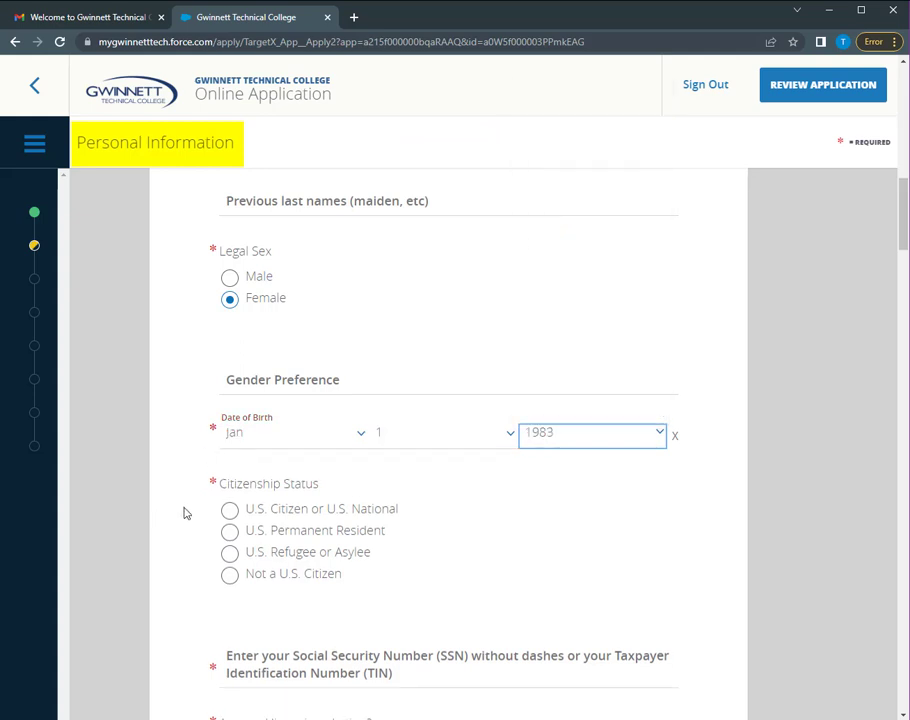
Mark U.S. Citizen or U.S. National, enter the Social Security Number, and answer No to Hispanic or Latino
{"action": "scroll", "coordinate": [183, 513], "scroll_direction": "down", "scroll_amount": 1}
{"action": "left_click", "coordinate": [229, 442]}
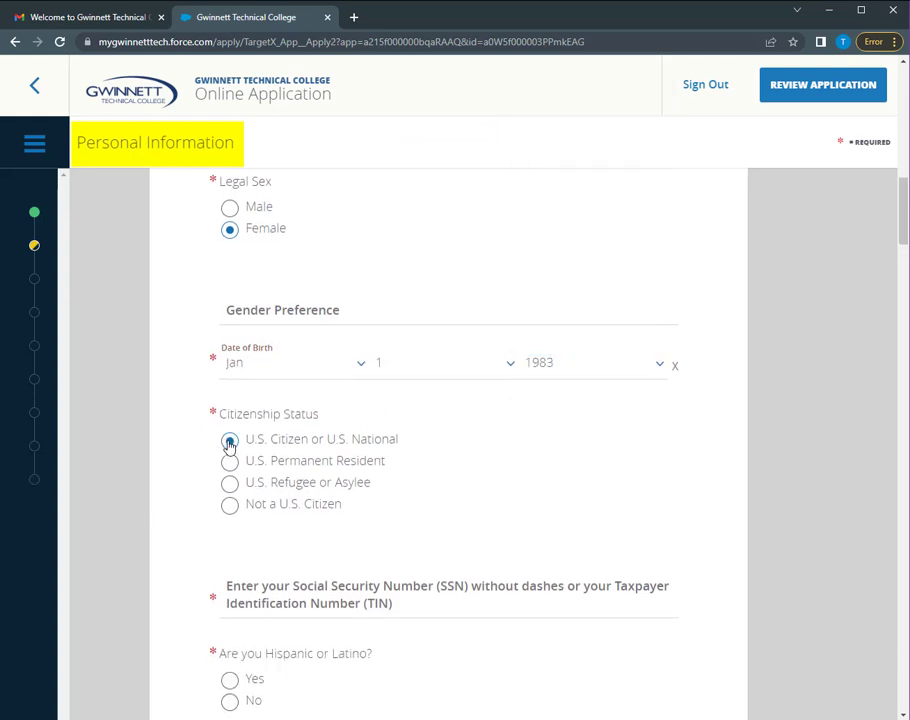
{"action": "scroll", "coordinate": [229, 445], "scroll_direction": "down", "scroll_amount": 2}
{"action": "left_click", "coordinate": [250, 465]}
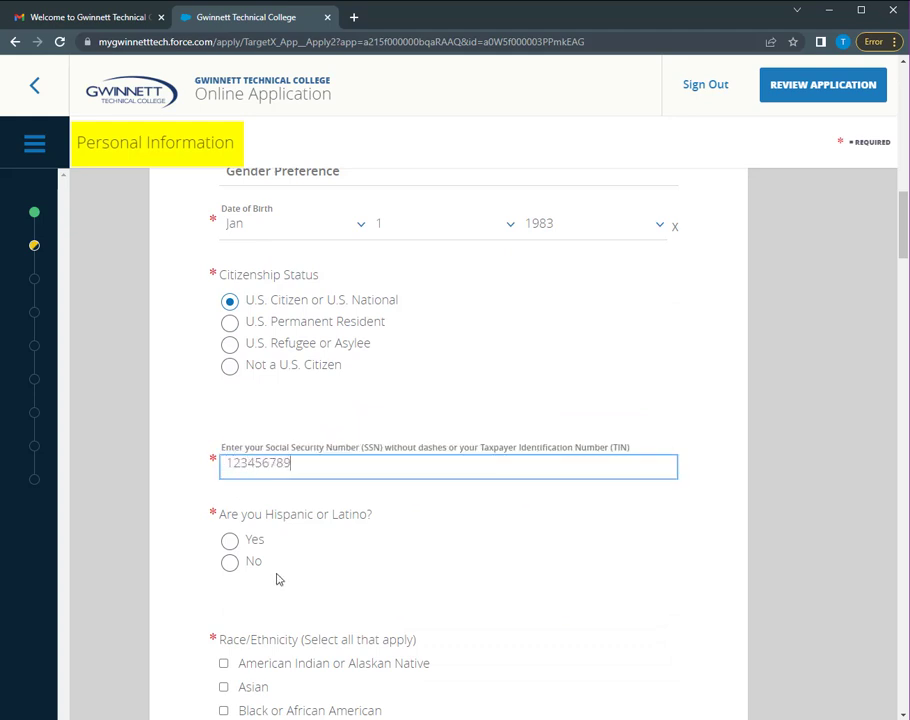
{"action": "left_click", "coordinate": [229, 563]}
{"action": "scroll", "coordinate": [229, 564], "scroll_direction": "down", "scroll_amount": 1}
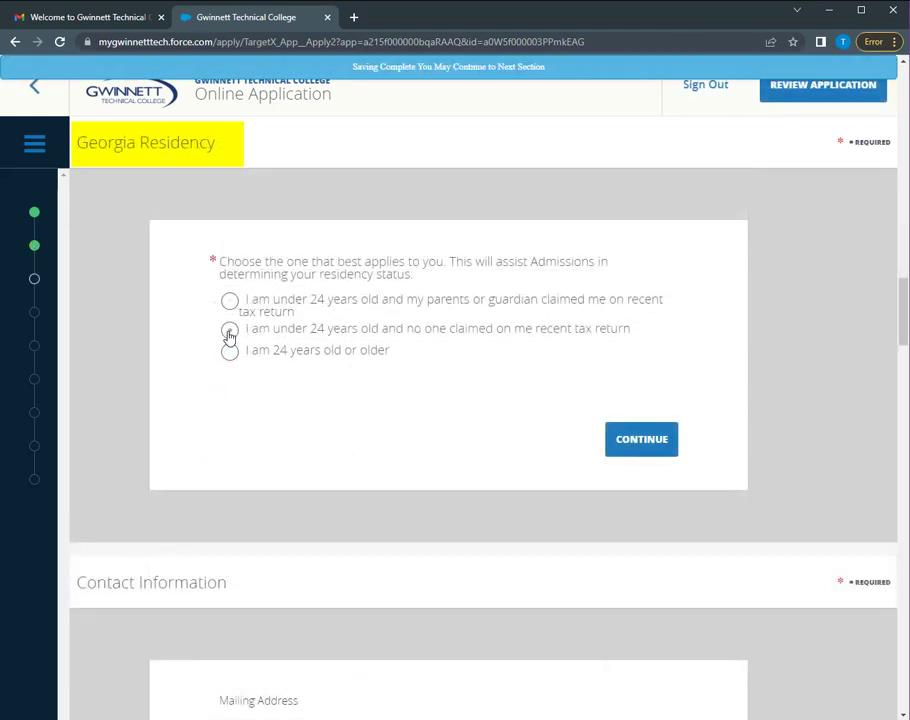
Answer 24 or older, Georgia as state of residence, Yes to 12 months there, and save
{"action": "left_click", "coordinate": [228, 354]}
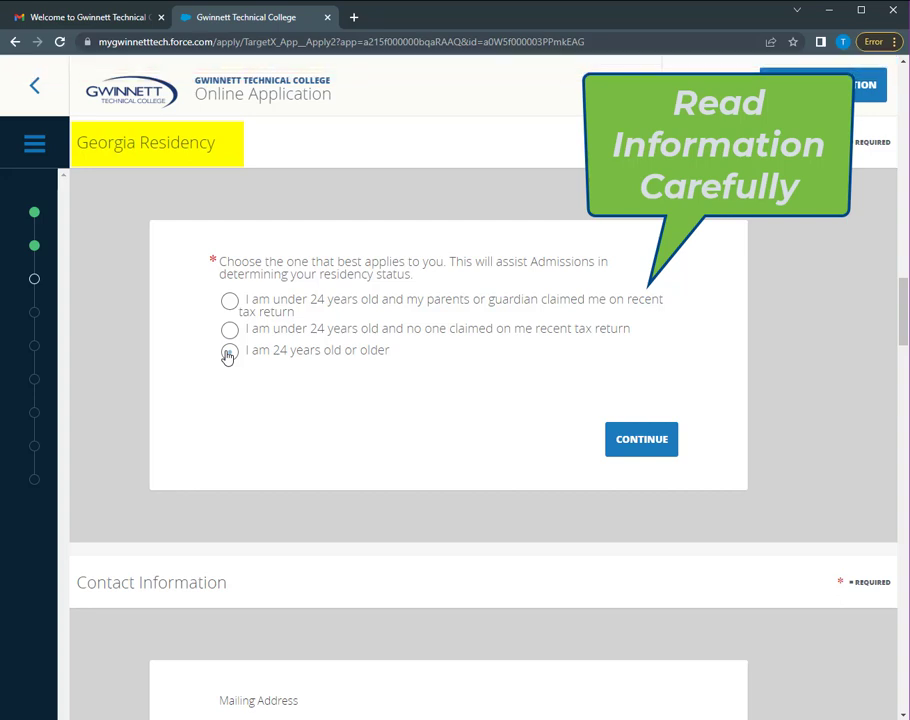
{"action": "left_click", "coordinate": [228, 354]}
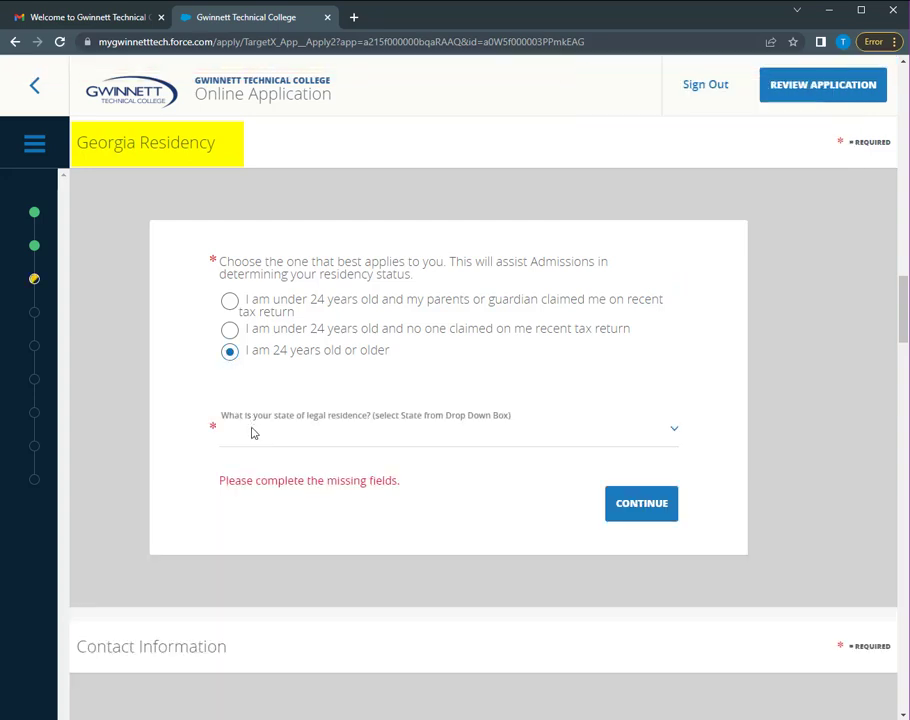
{"action": "left_click", "coordinate": [253, 444]}
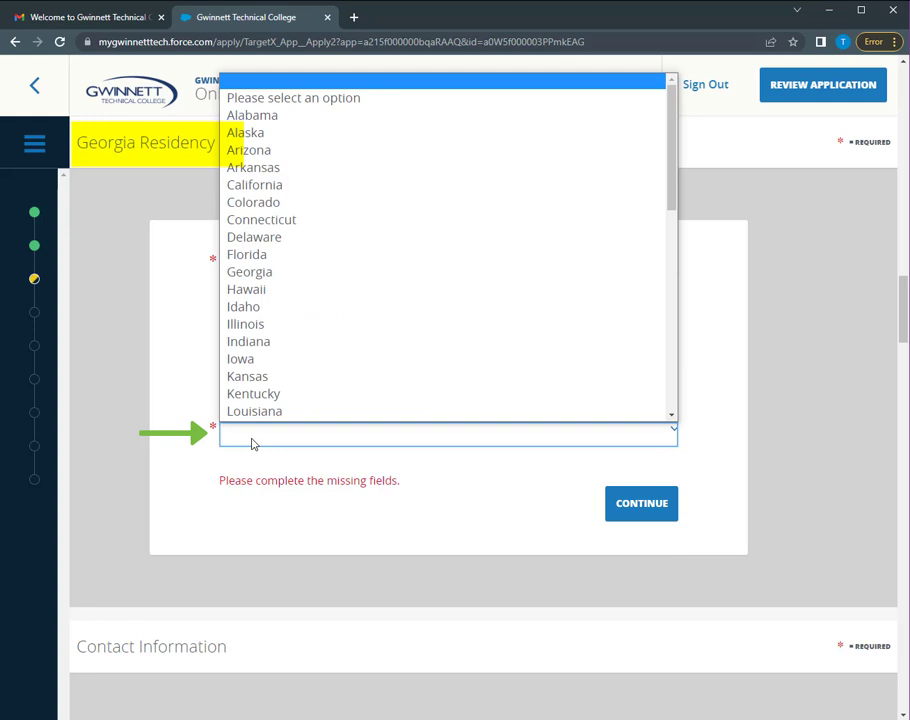
{"action": "left_click", "coordinate": [288, 276]}
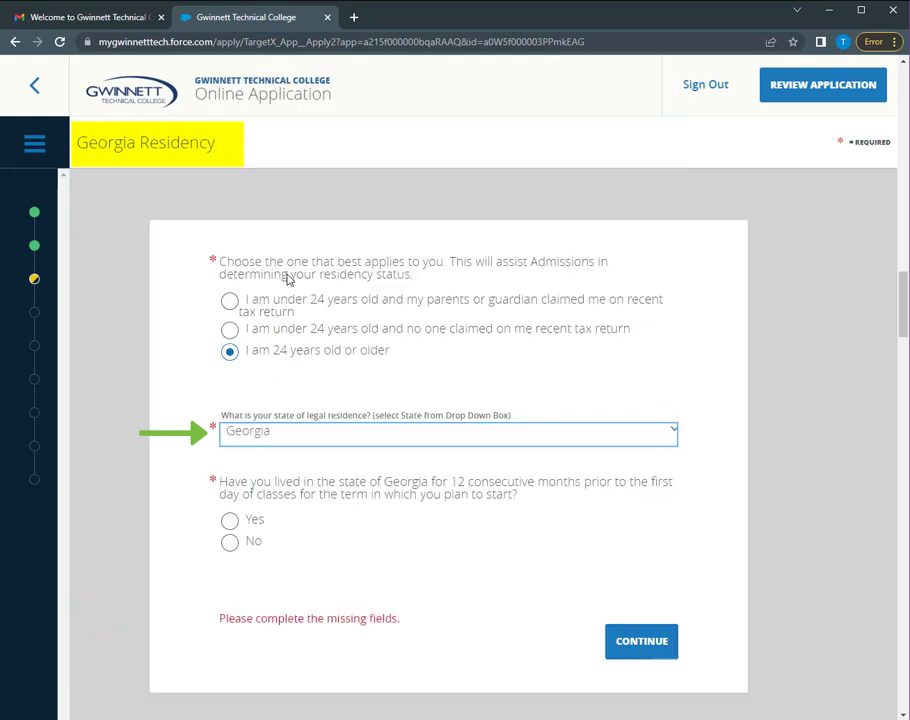
{"action": "left_click", "coordinate": [229, 521]}
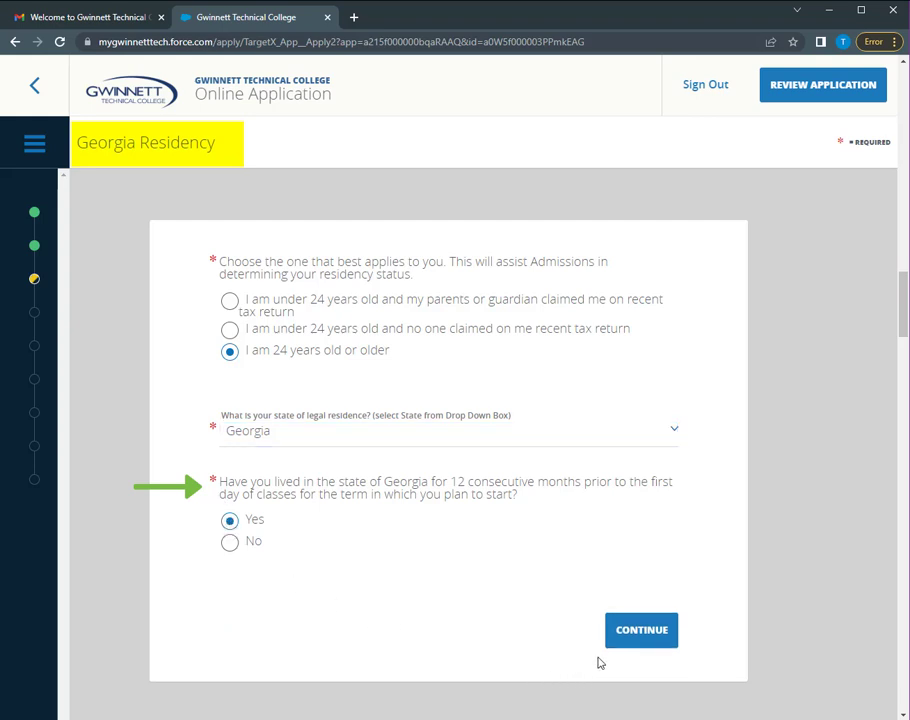
{"action": "left_click", "coordinate": [640, 632]}
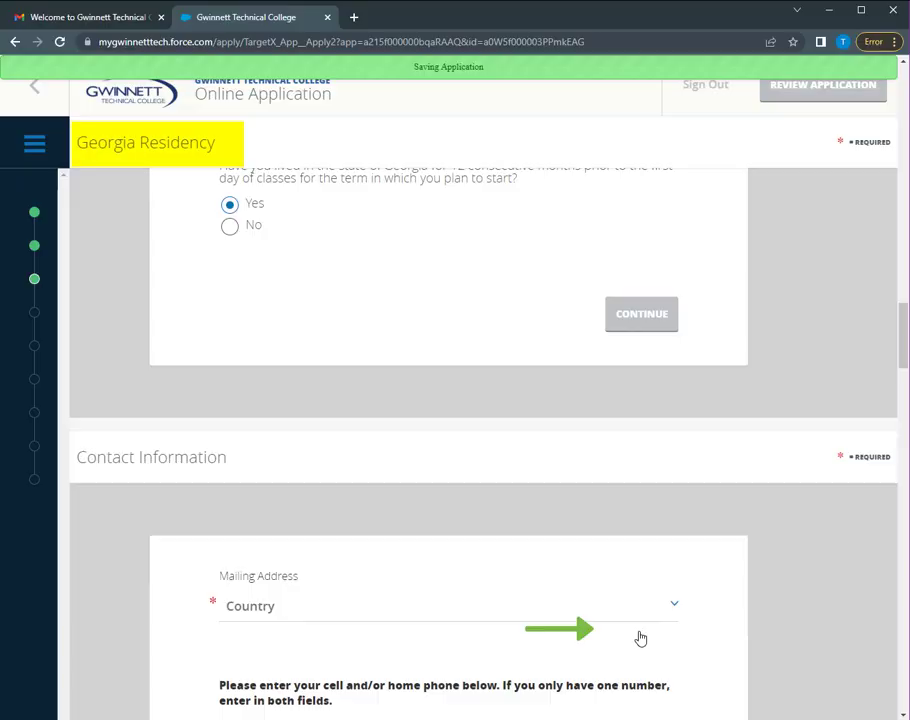
Enter the United States mailing address: street, city, Georgia as state, and zip code
{"action": "left_click", "coordinate": [480, 292]}
{"action": "left_click", "coordinate": [477, 334]}
{"action": "left_click", "coordinate": [361, 351]}
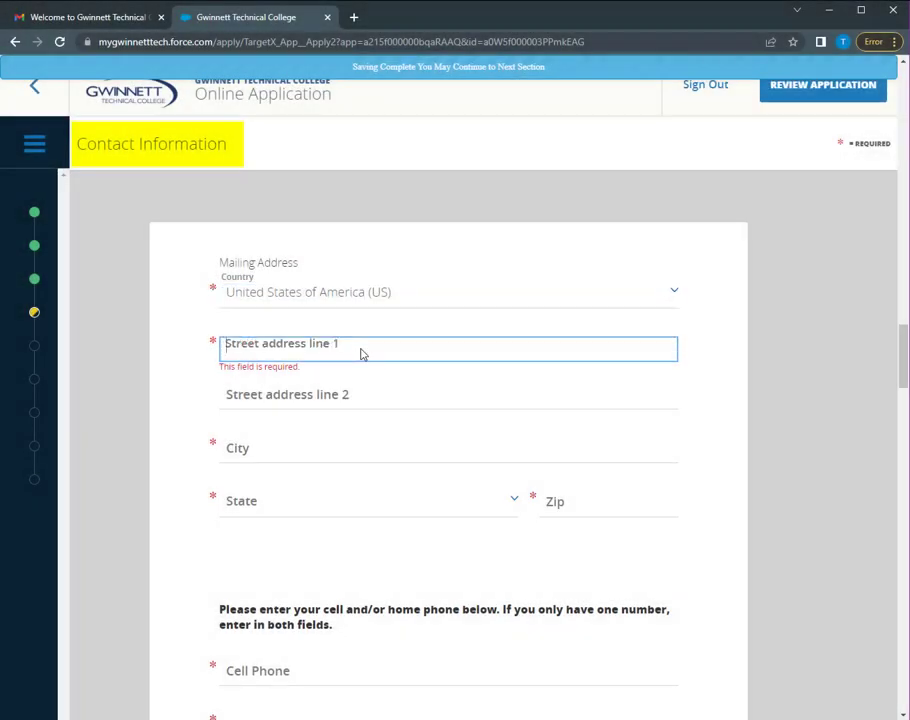
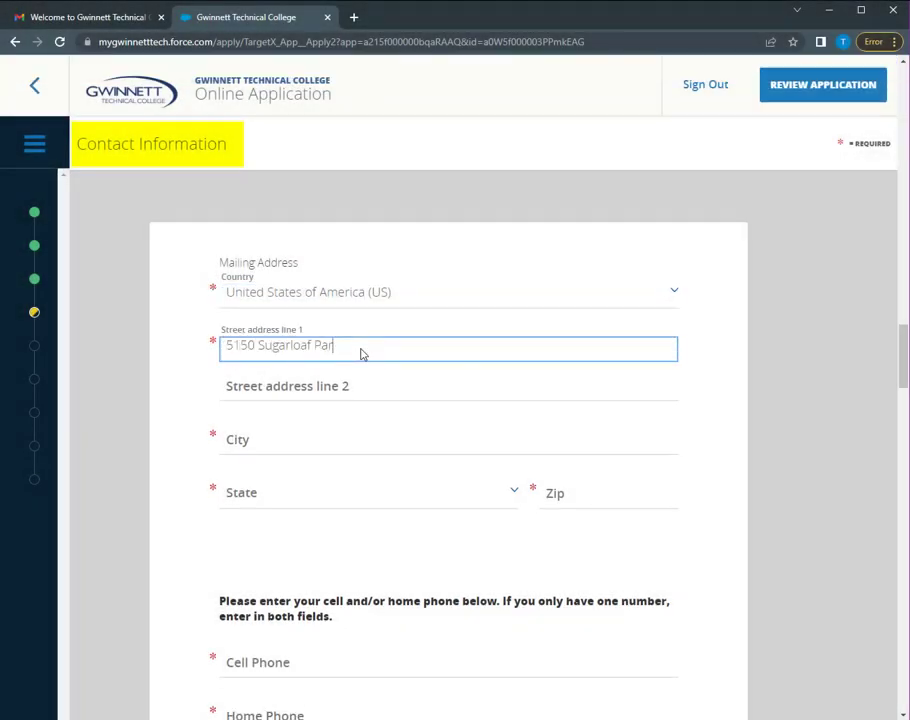
{"action": "key", "text": "Tab"}
{"action": "key", "text": "Tab"}
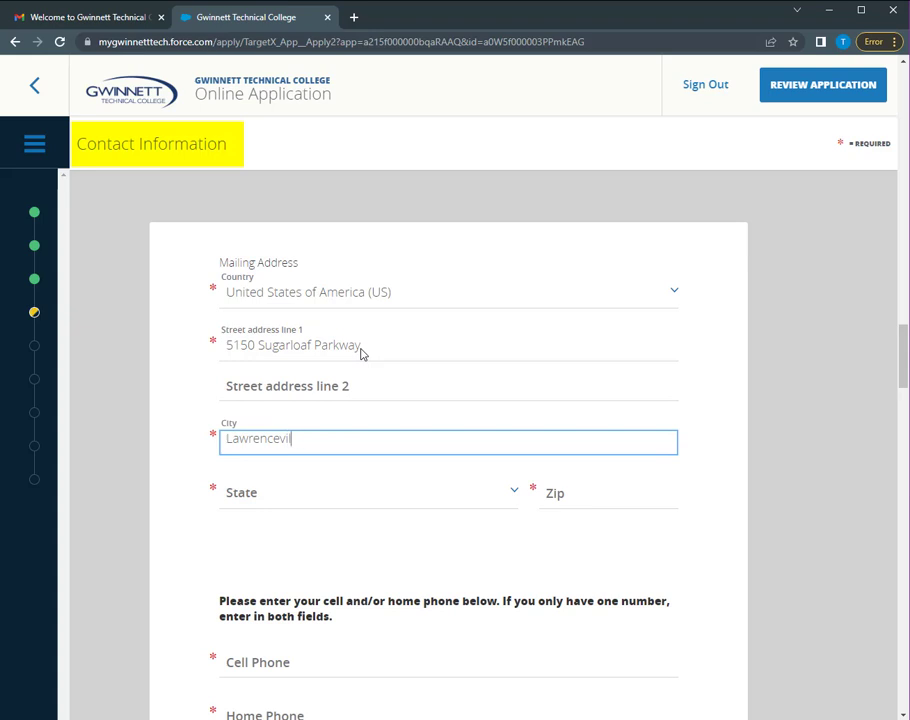
{"action": "key", "text": "Tab"}
{"action": "key", "text": "Tab"}
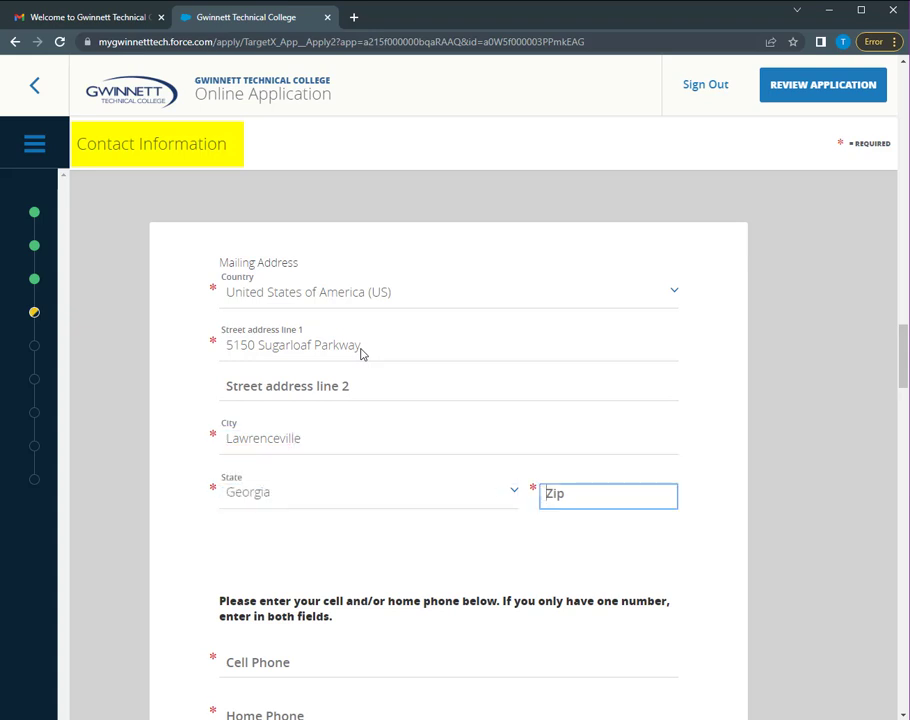
Enter the applicant's cell and home phone numbers and save Contact Information
{"action": "scroll", "coordinate": [385, 344], "scroll_direction": "down", "scroll_amount": 3}
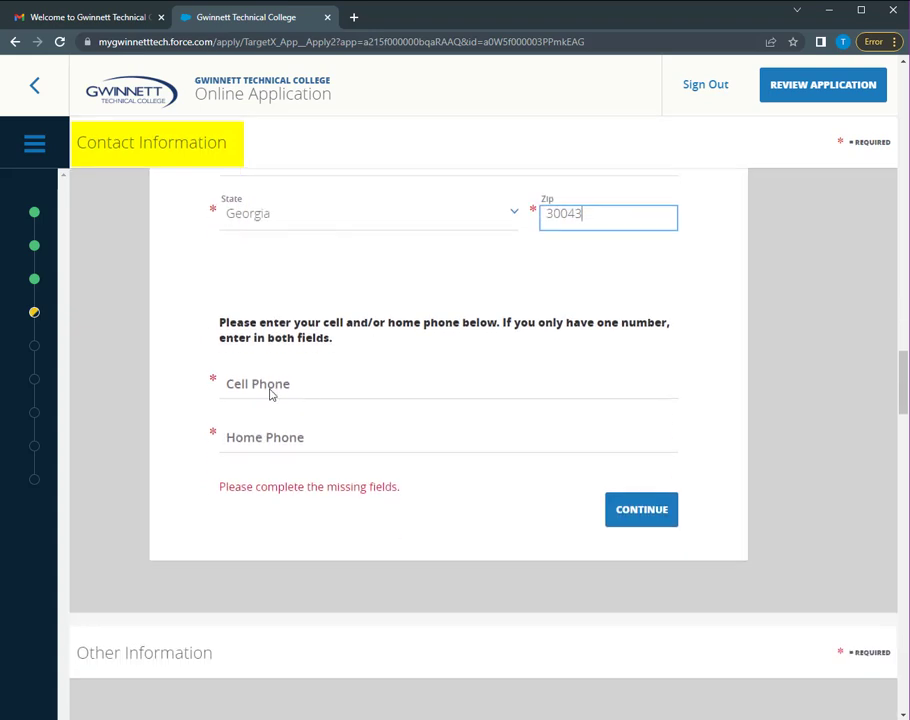
{"action": "left_click", "coordinate": [255, 389]}
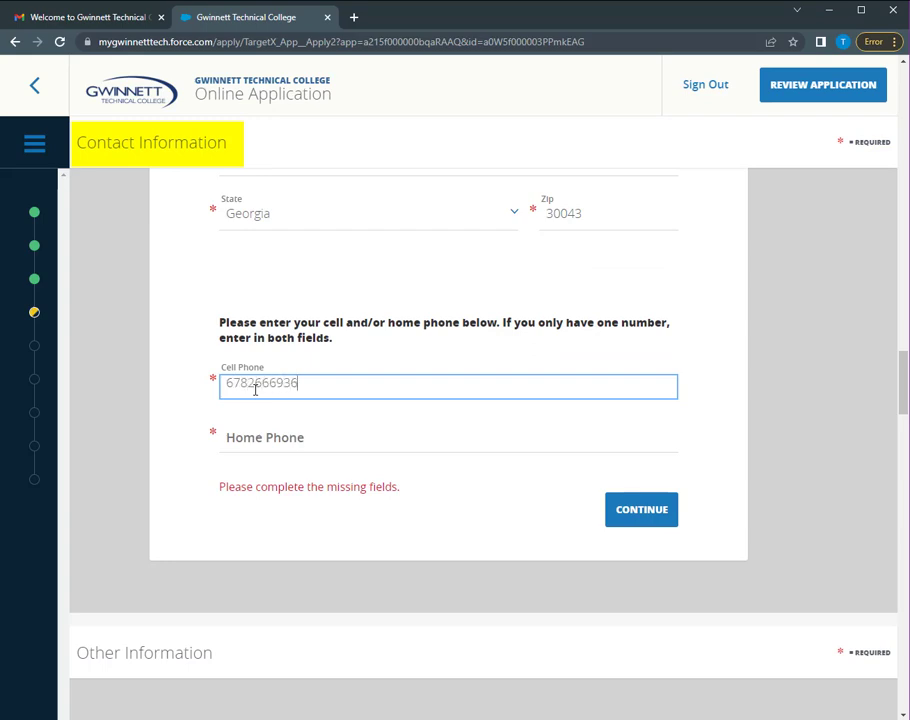
{"action": "left_click", "coordinate": [257, 440]}
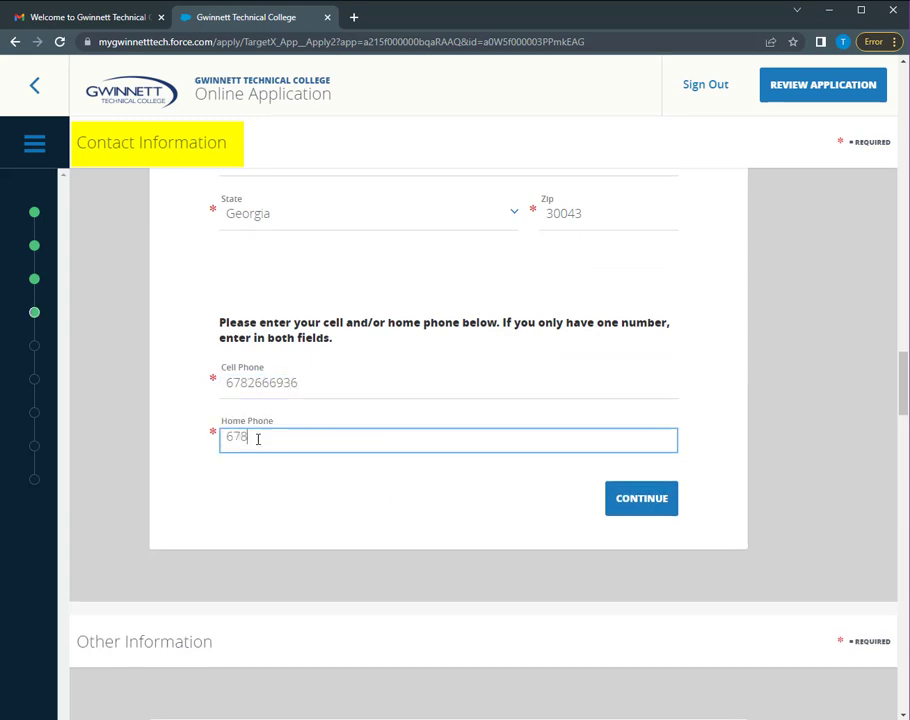
{"action": "left_click", "coordinate": [629, 510]}
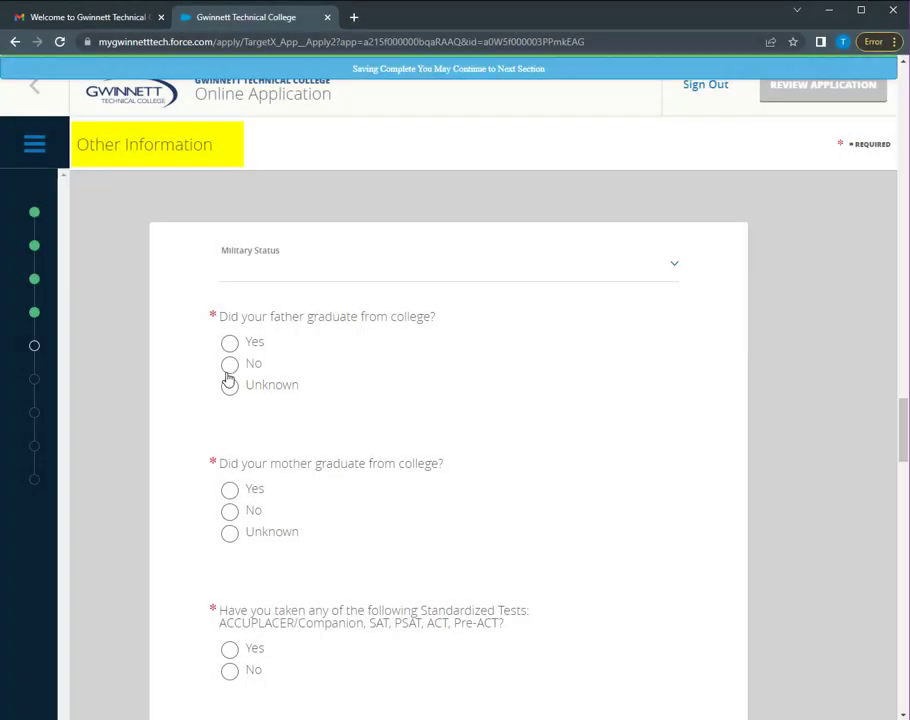
Mark not active duty or military dependent, and answer No for father's and mother's college graduation
{"action": "left_click", "coordinate": [270, 274]}
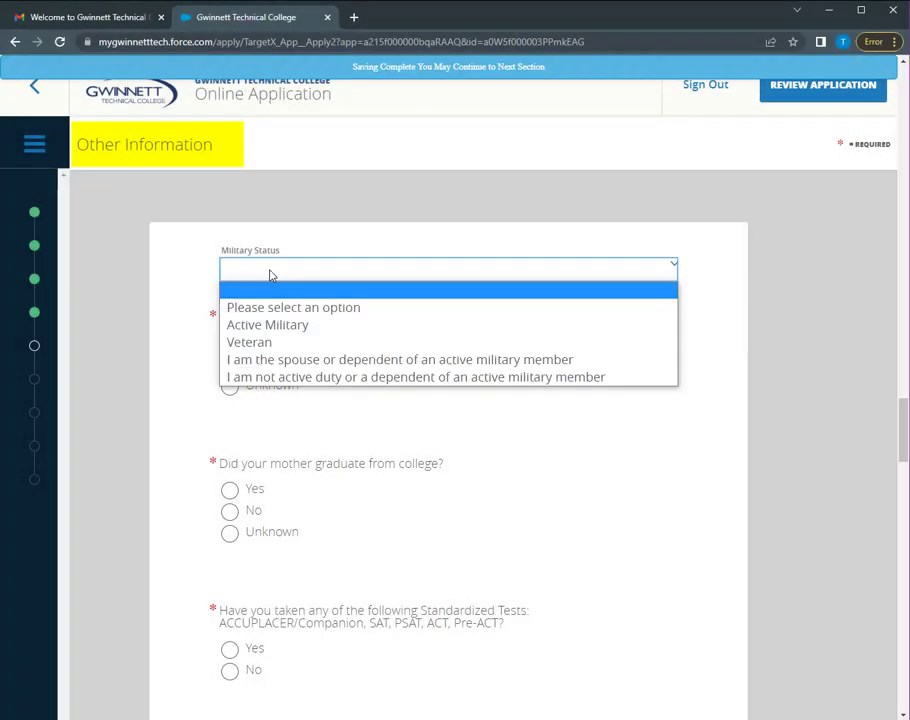
{"action": "left_click", "coordinate": [278, 377]}
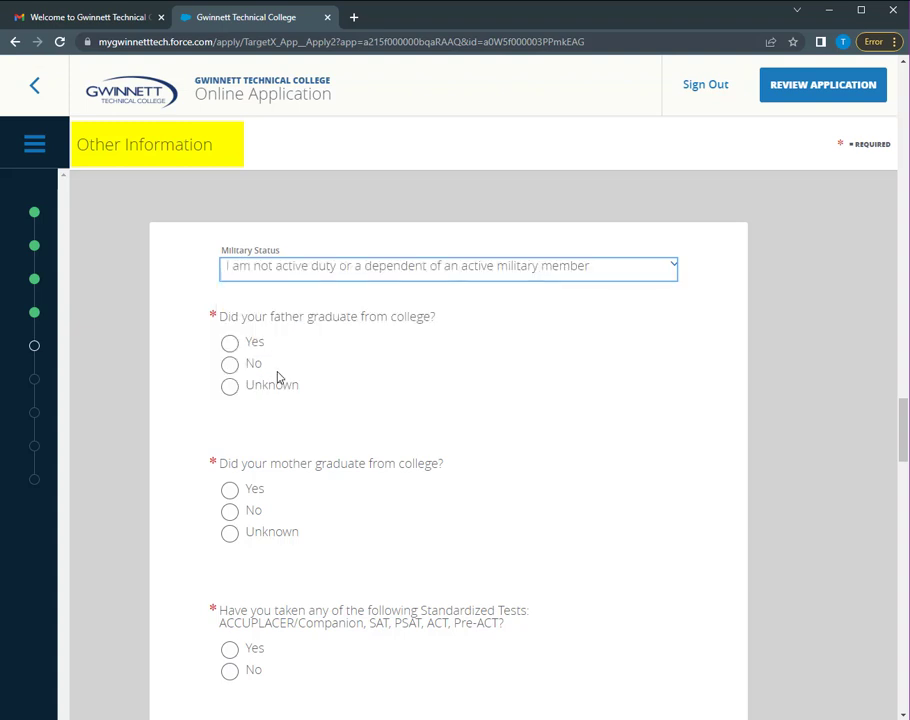
{"action": "left_click", "coordinate": [229, 366]}
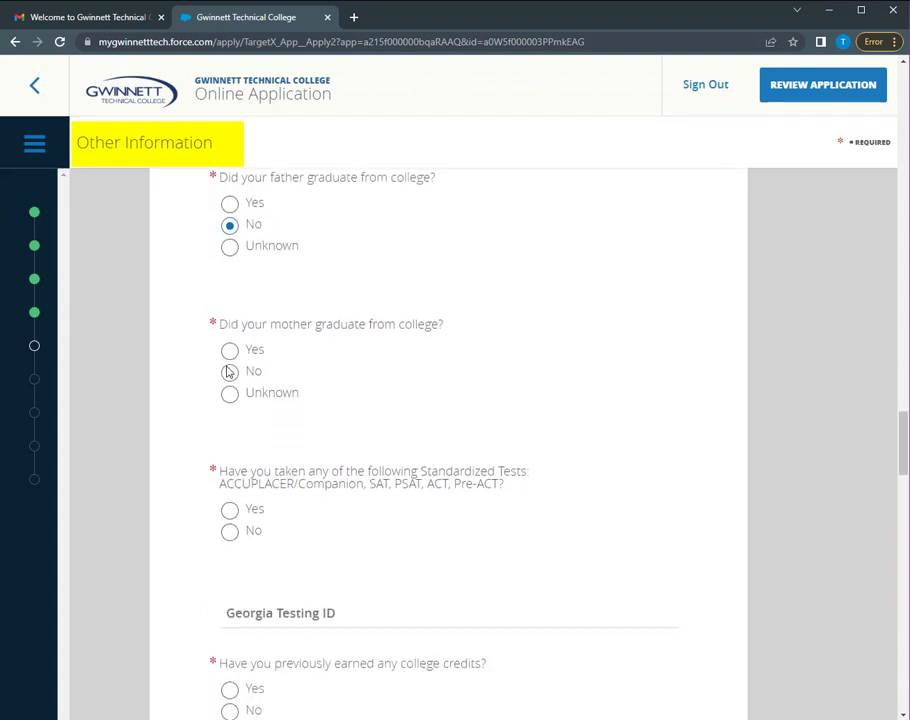
{"action": "left_click", "coordinate": [229, 372]}
Answer Yes to earned college credits and to attending another post-secondary college, then save
{"action": "scroll", "coordinate": [228, 373], "scroll_direction": "down", "scroll_amount": 4}
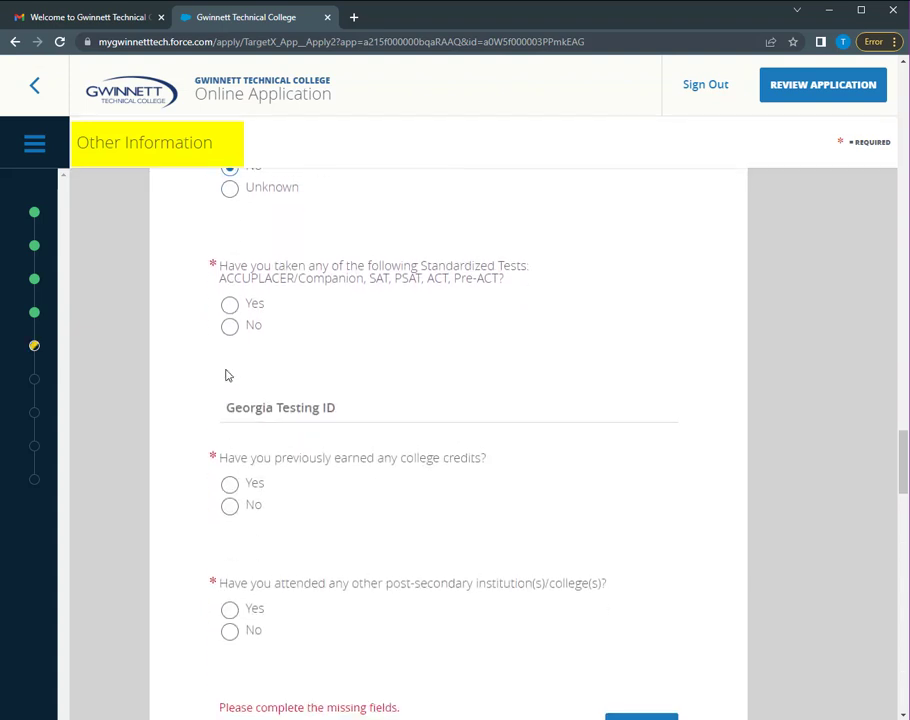
{"action": "scroll", "coordinate": [228, 366], "scroll_direction": "down", "scroll_amount": 3}
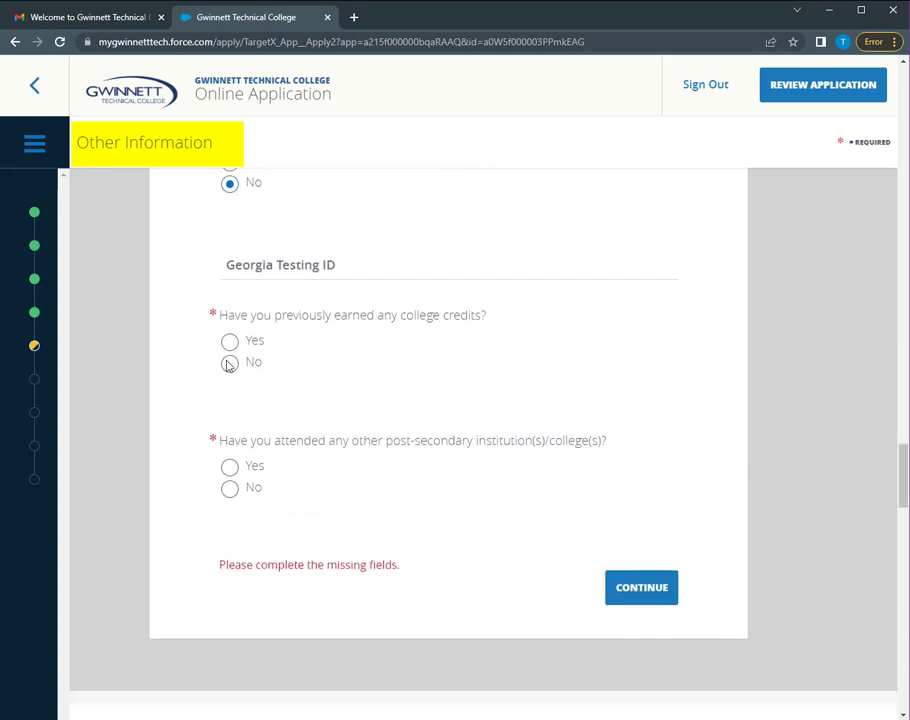
{"action": "left_click", "coordinate": [230, 342]}
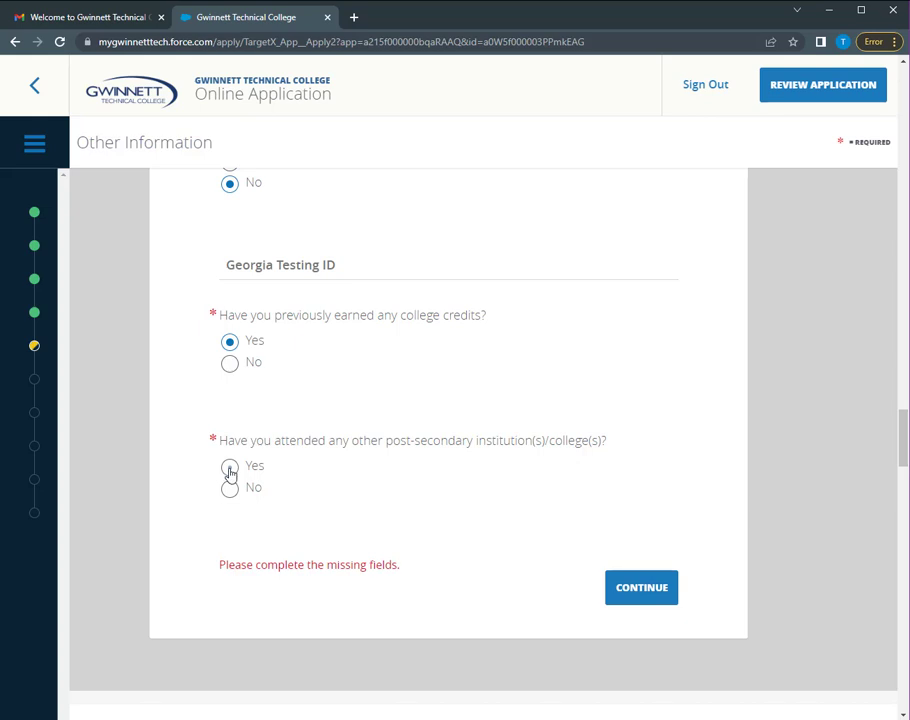
{"action": "left_click", "coordinate": [230, 470]}
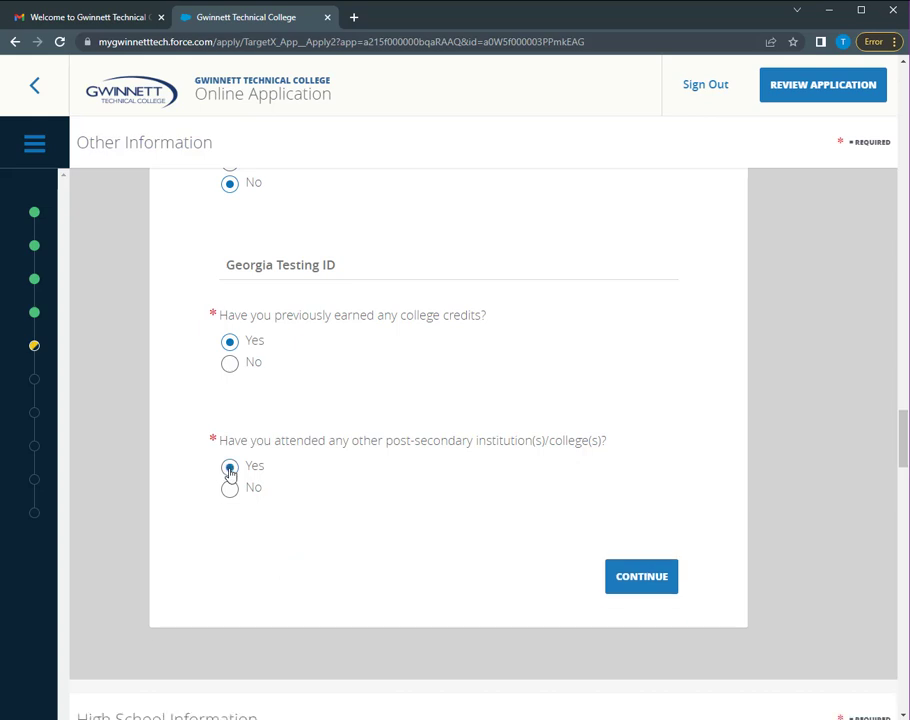
{"action": "left_click", "coordinate": [649, 582]}
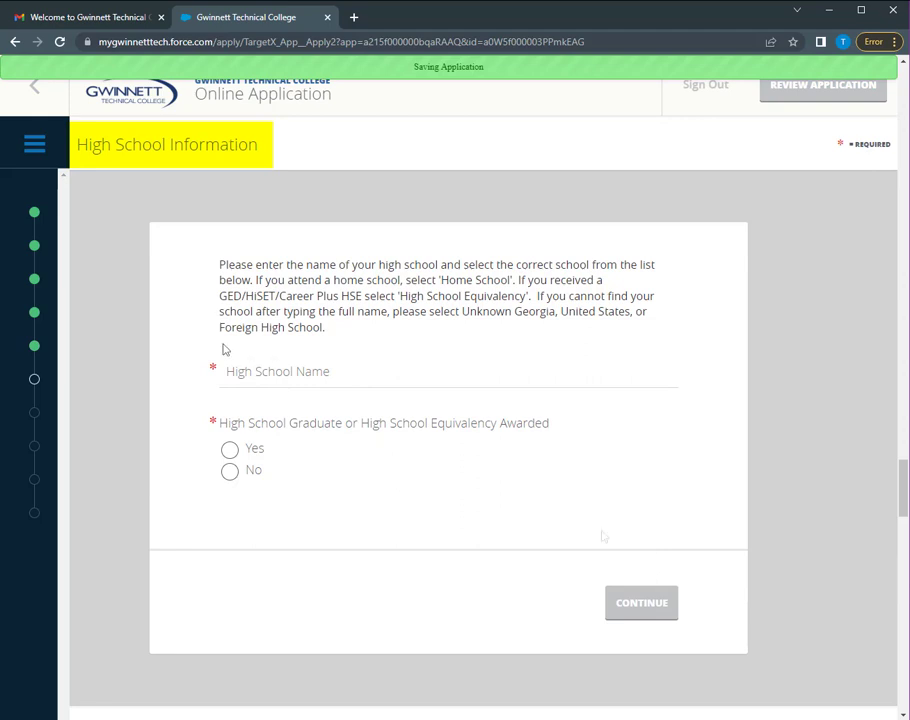
Select River Falls Sr High School as graduated, with graduation date Jun 1, 2000
{"action": "left_click", "coordinate": [268, 375]}
{"action": "type", "text": "River Falls S"}
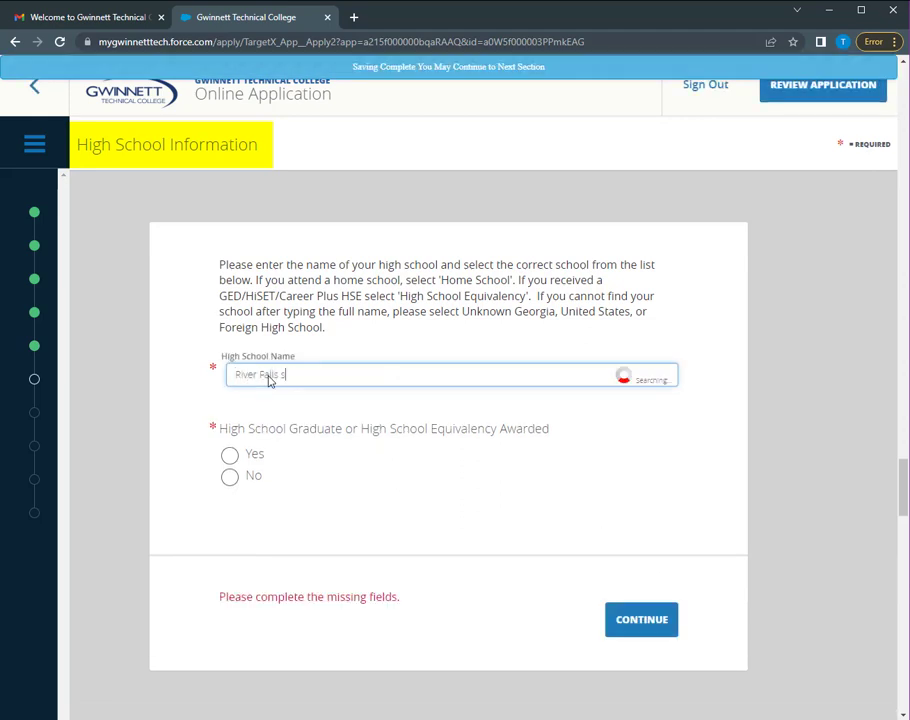
{"action": "left_click", "coordinate": [290, 404]}
{"action": "left_click", "coordinate": [229, 449]}
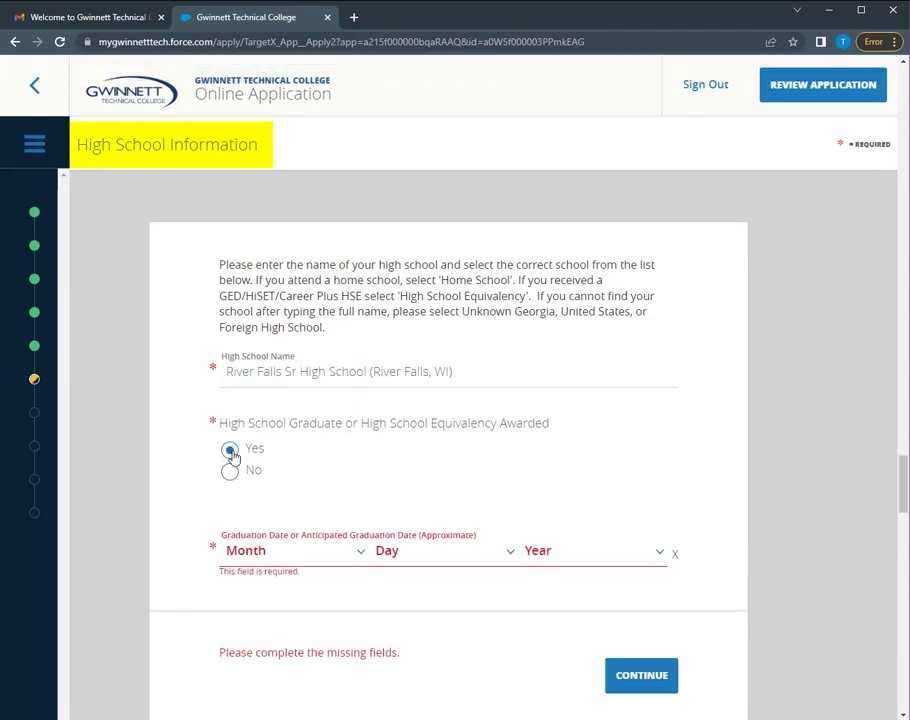
{"action": "left_click", "coordinate": [285, 551]}
{"action": "left_click", "coordinate": [266, 436]}
{"action": "left_click", "coordinate": [398, 560]}
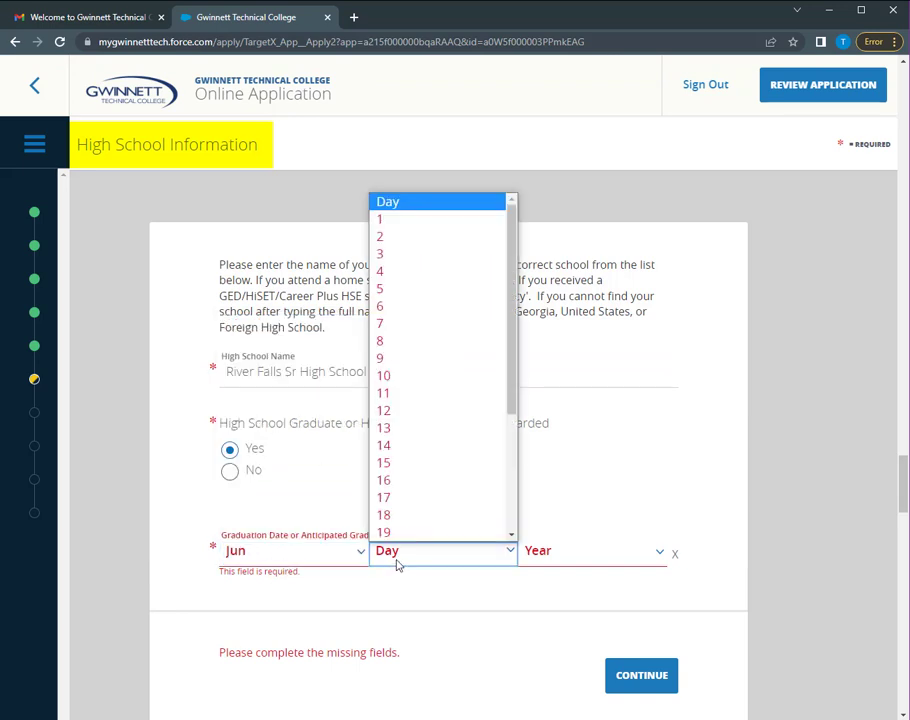
{"action": "left_click", "coordinate": [385, 218]}
{"action": "left_click", "coordinate": [555, 563]}
{"action": "scroll", "coordinate": [571, 457], "scroll_direction": "down", "scroll_amount": 3}
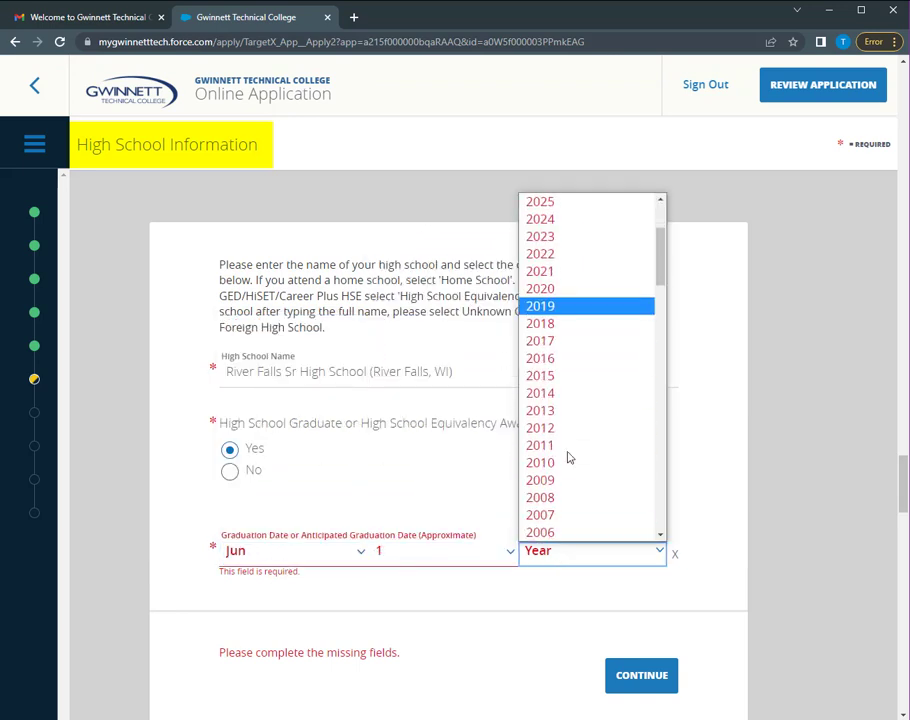
{"action": "left_click", "coordinate": [565, 495]}
Enter Ripon College (Ripon, WI), program English, with a Bachelor's degree earned
{"action": "left_click", "coordinate": [258, 311]}
{"action": "type", "text": "Ripon"}
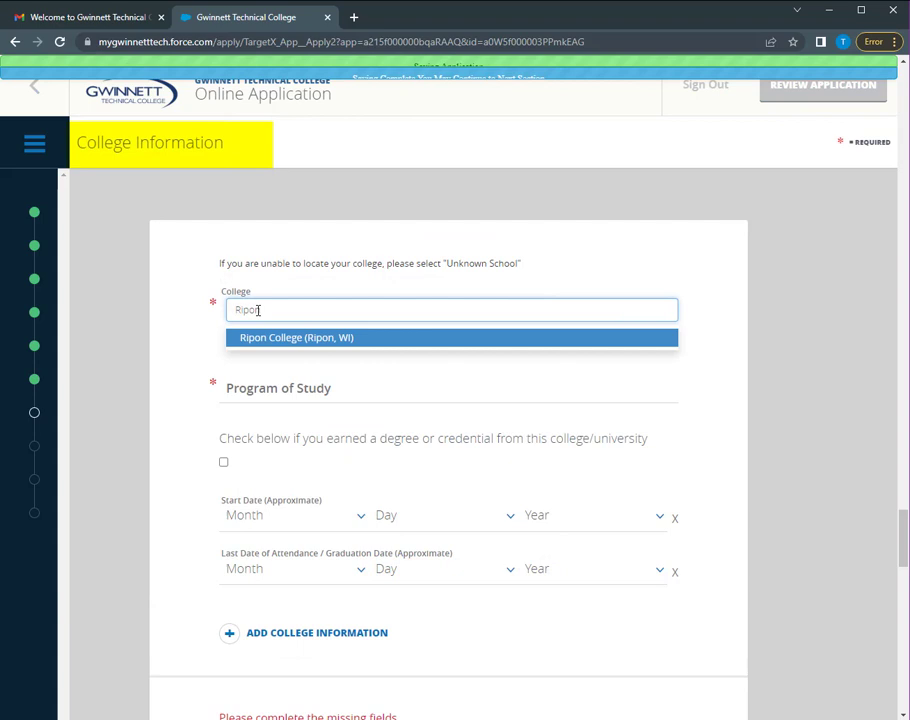
{"action": "left_click", "coordinate": [258, 345]}
{"action": "left_click", "coordinate": [261, 365]}
{"action": "type", "text": "English"}
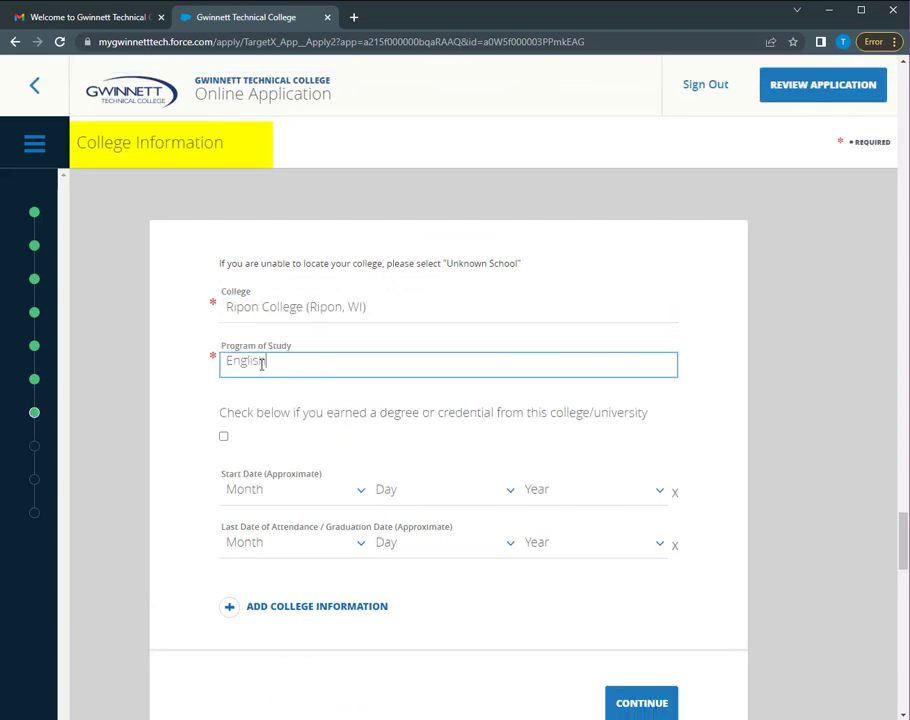
{"action": "left_click", "coordinate": [223, 436]}
{"action": "scroll", "coordinate": [249, 428], "scroll_direction": "down", "scroll_amount": 1}
{"action": "left_click", "coordinate": [249, 428]}
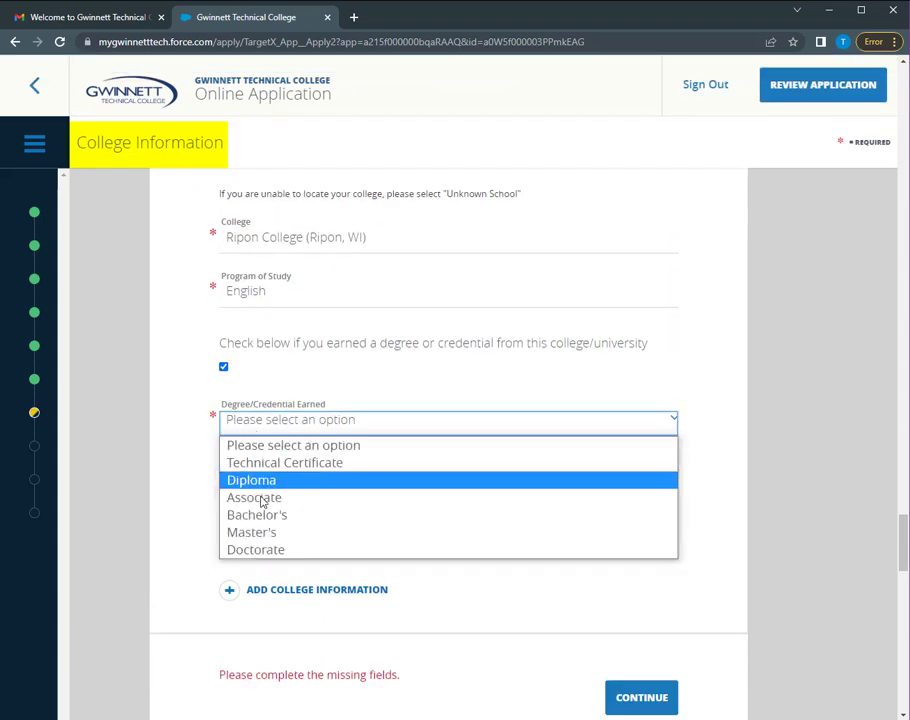
{"action": "left_click", "coordinate": [262, 514]}
Set the college start date to Aug 17, 2000 and the last-attendance month to May
{"action": "left_click", "coordinate": [265, 476]}
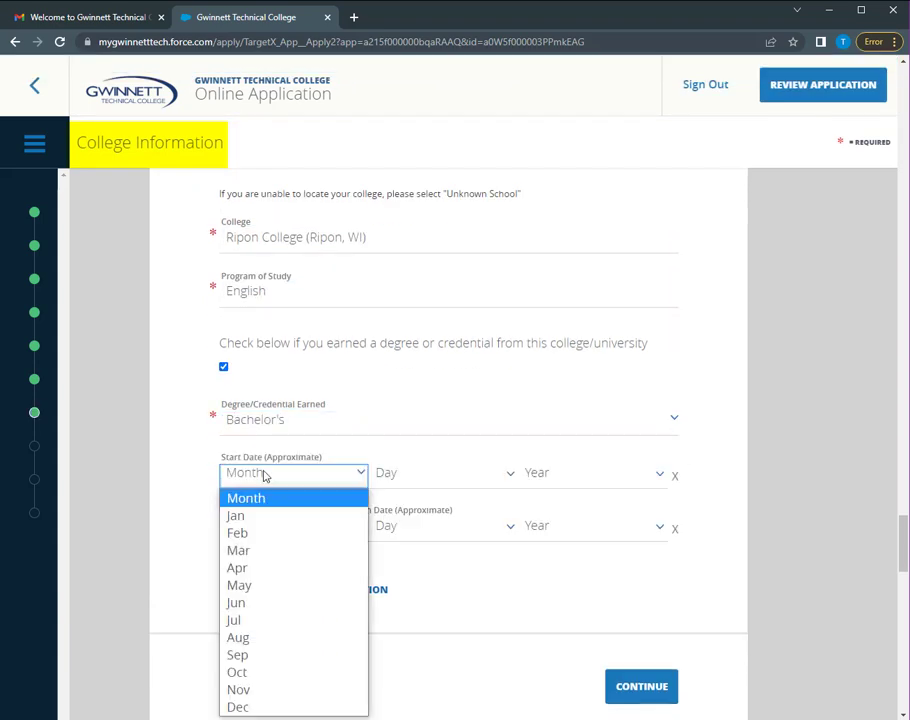
{"action": "left_click", "coordinate": [272, 637]}
{"action": "left_click", "coordinate": [502, 477]}
{"action": "left_click", "coordinate": [487, 428]}
{"action": "left_click", "coordinate": [563, 480]}
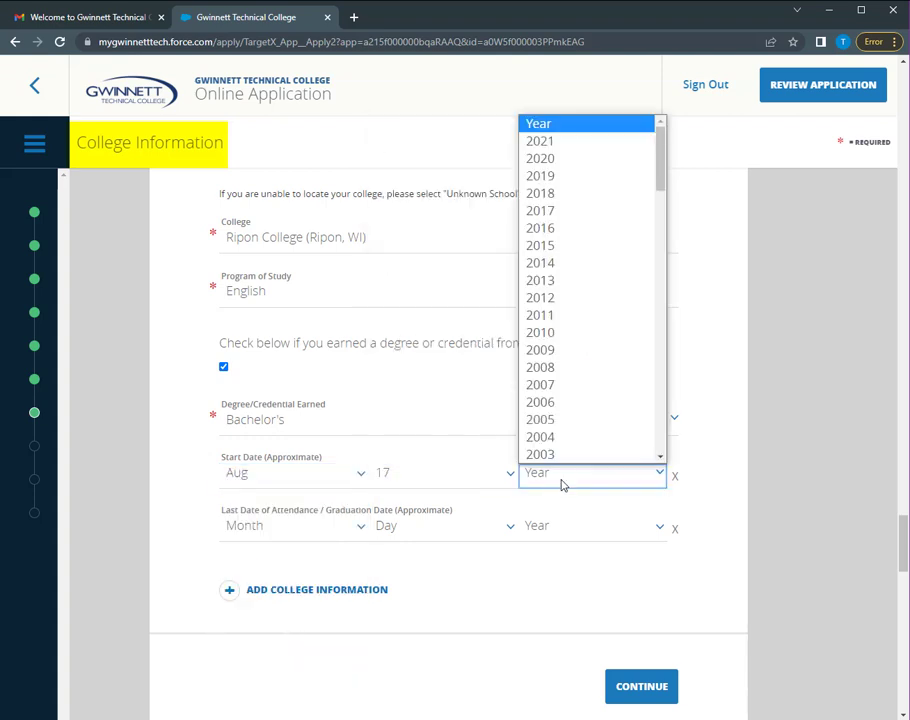
{"action": "scroll", "coordinate": [569, 372], "scroll_direction": "down", "scroll_amount": 3}
{"action": "left_click", "coordinate": [569, 368]}
{"action": "left_click", "coordinate": [322, 540]}
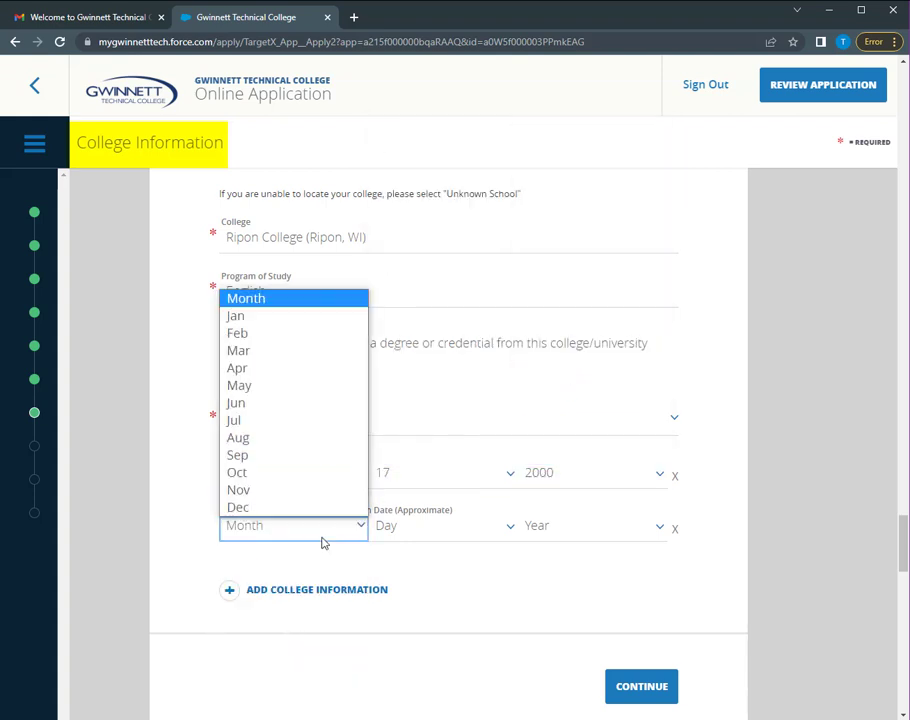
{"action": "left_click", "coordinate": [315, 384]}
{"action": "left_click", "coordinate": [433, 528]}
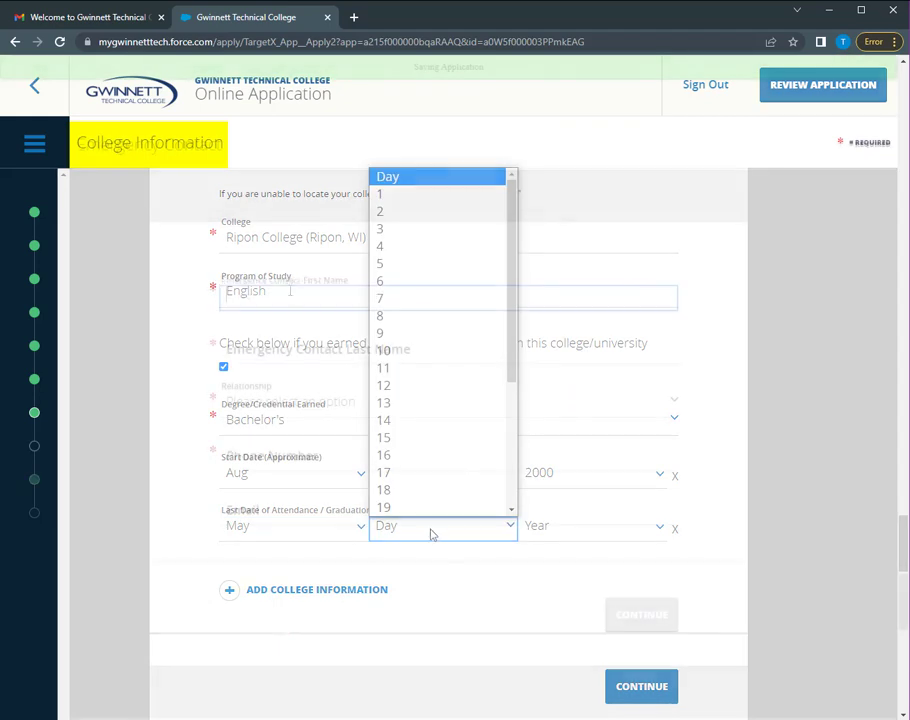
Add an emergency contact with first and last name, relationship Other relative, phone number and e-mail, then continue
{"action": "left_click", "coordinate": [440, 362]}
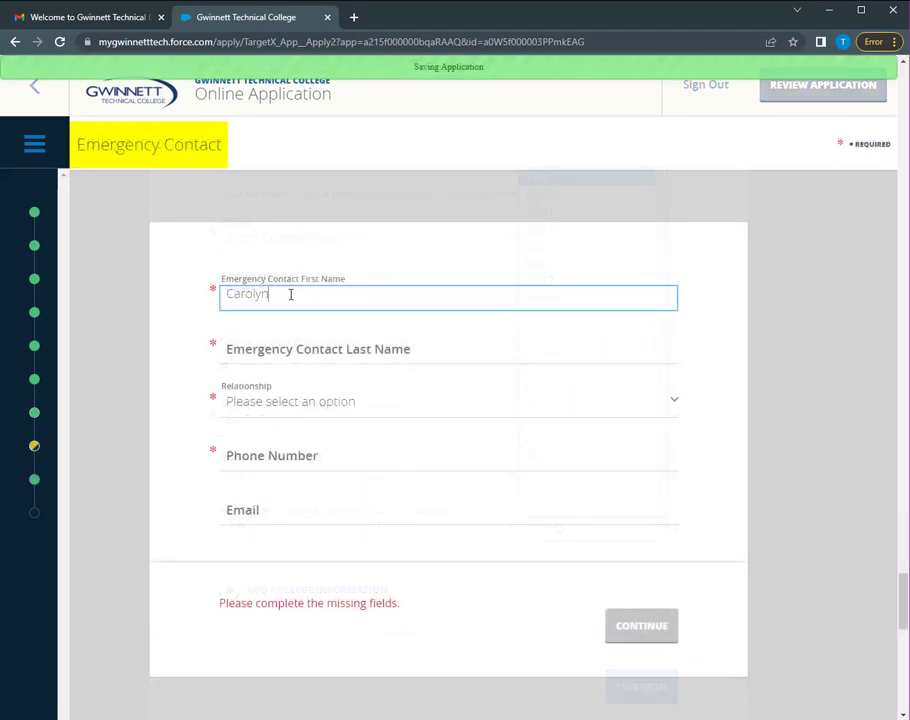
{"action": "key", "text": "Tab"}
{"action": "key", "text": "Tab"}
{"action": "left_click", "coordinate": [320, 405]}
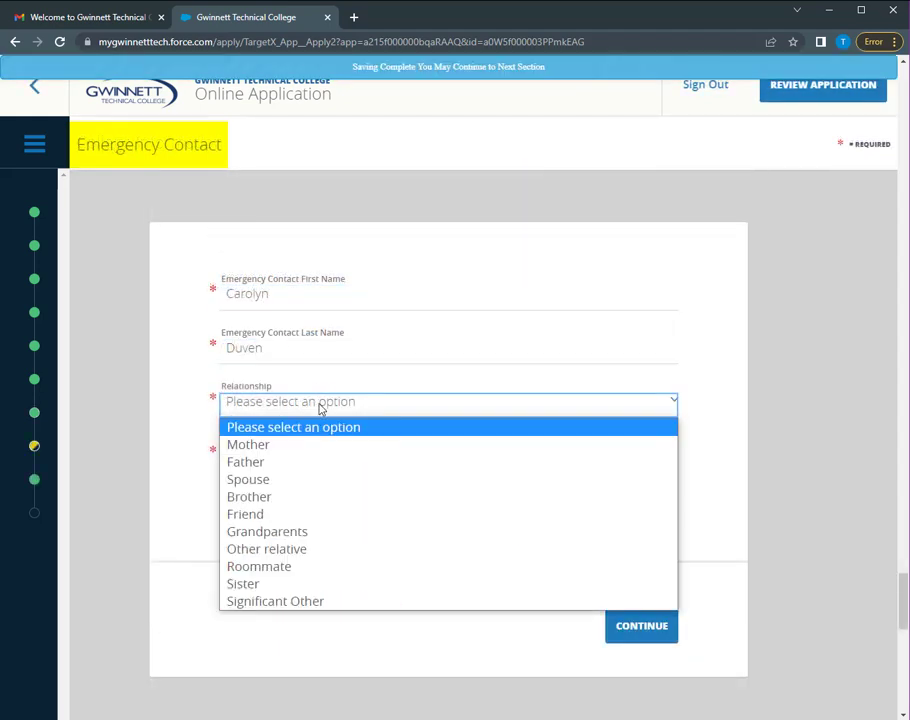
{"action": "left_click", "coordinate": [317, 549]}
{"action": "left_click", "coordinate": [305, 458]}
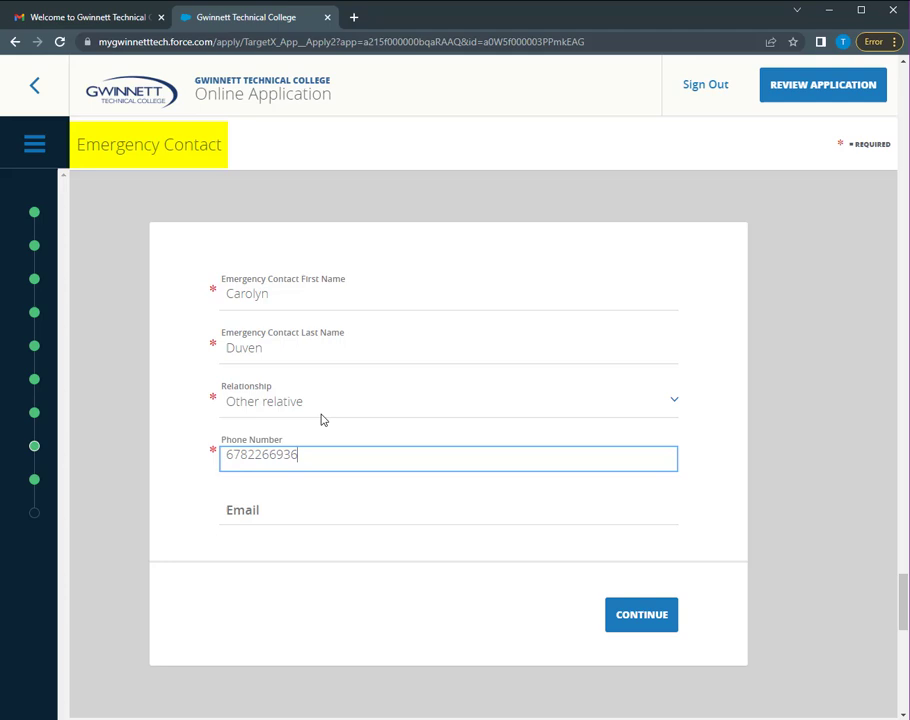
{"action": "left_click", "coordinate": [301, 521]}
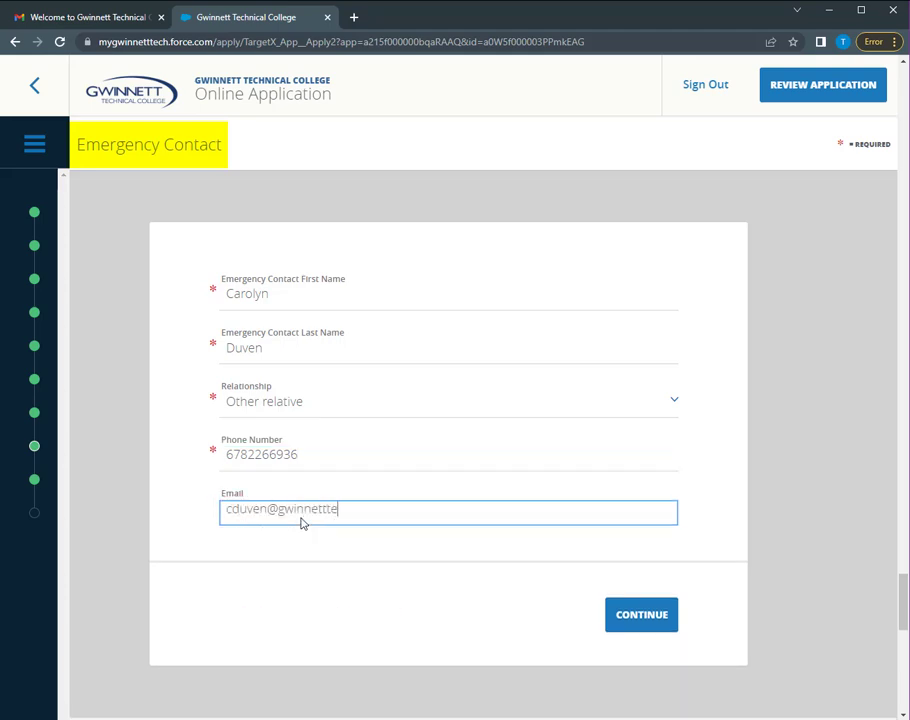
{"action": "left_click", "coordinate": [643, 627]}
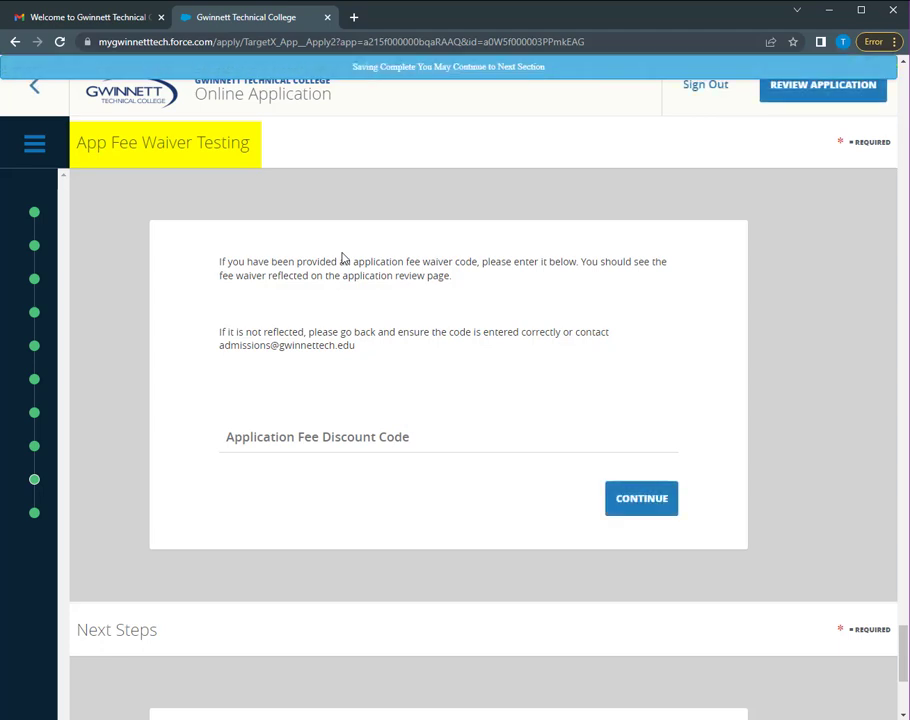
Skip the fee waiver code, review the 99%-complete application with its $25.00 fee, and proceed to submission
{"action": "left_click", "coordinate": [660, 499]}
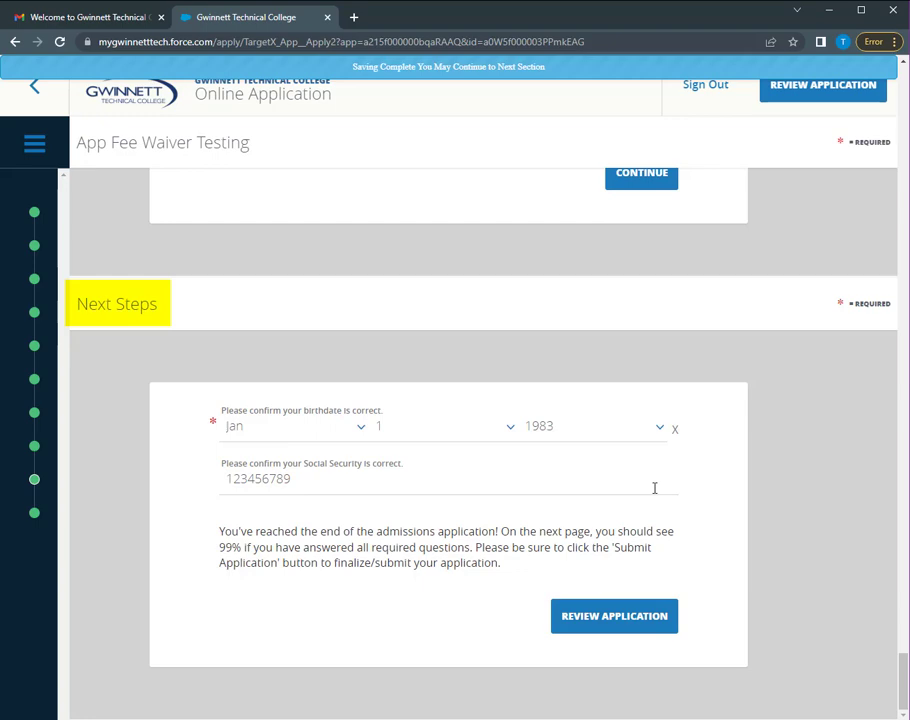
{"action": "left_click", "coordinate": [640, 626]}
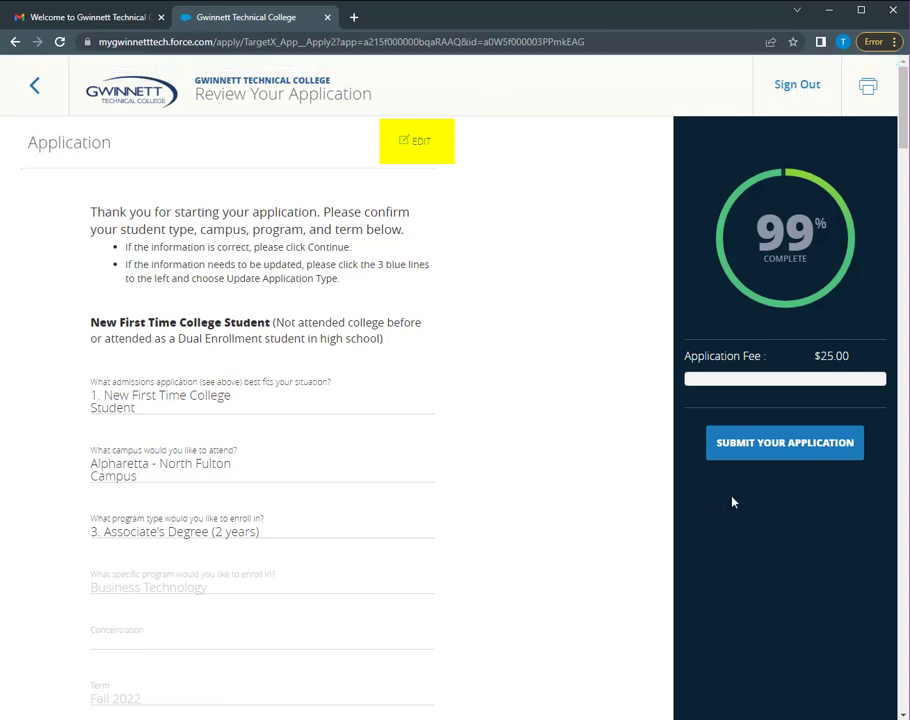
{"action": "left_click", "coordinate": [778, 445]}
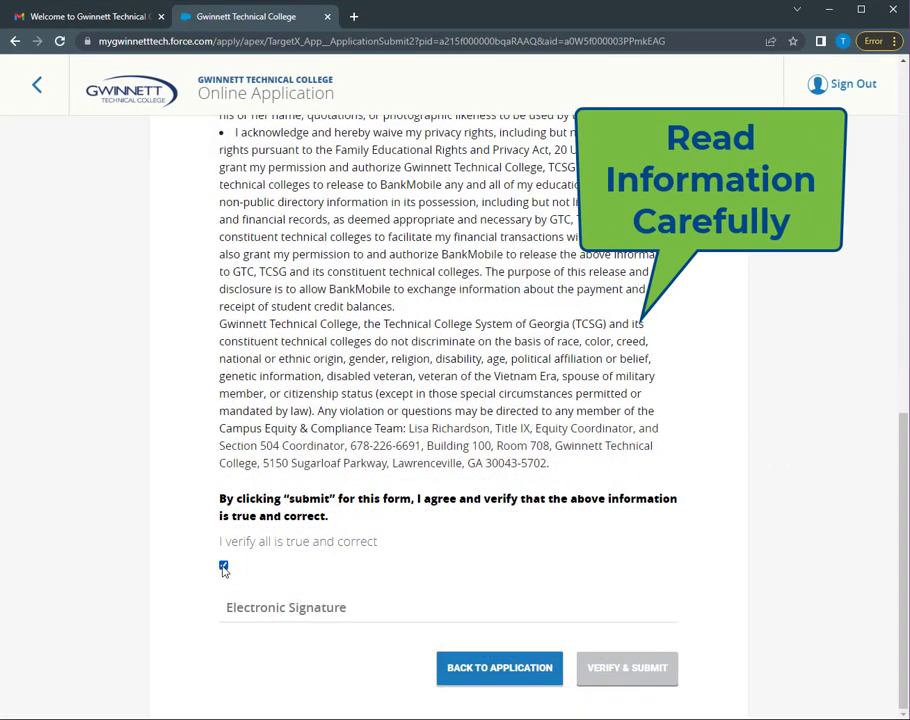
Sign electronically with the applicant's name, verify and submit, and choose to pay the fee online
{"action": "left_click", "coordinate": [258, 609]}
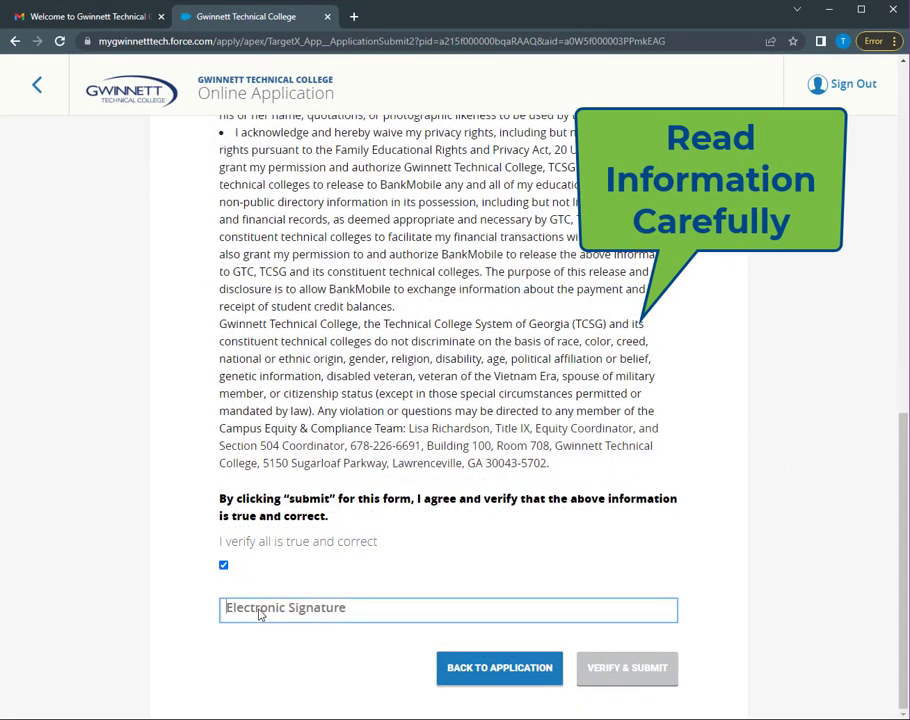
{"action": "type", "text": "Testy McTesterson"}
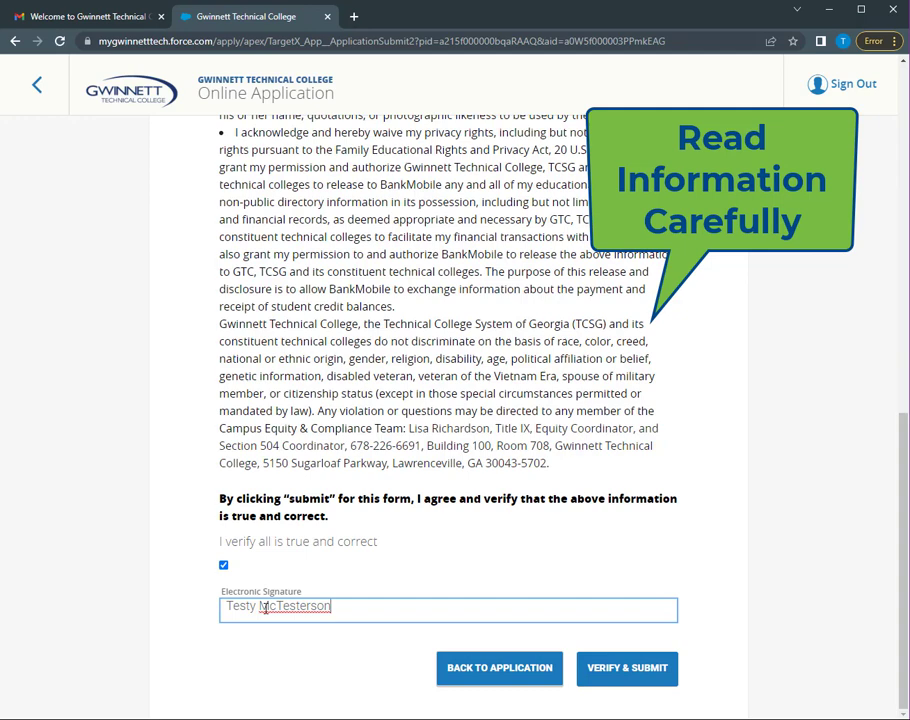
{"action": "left_click", "coordinate": [638, 666]}
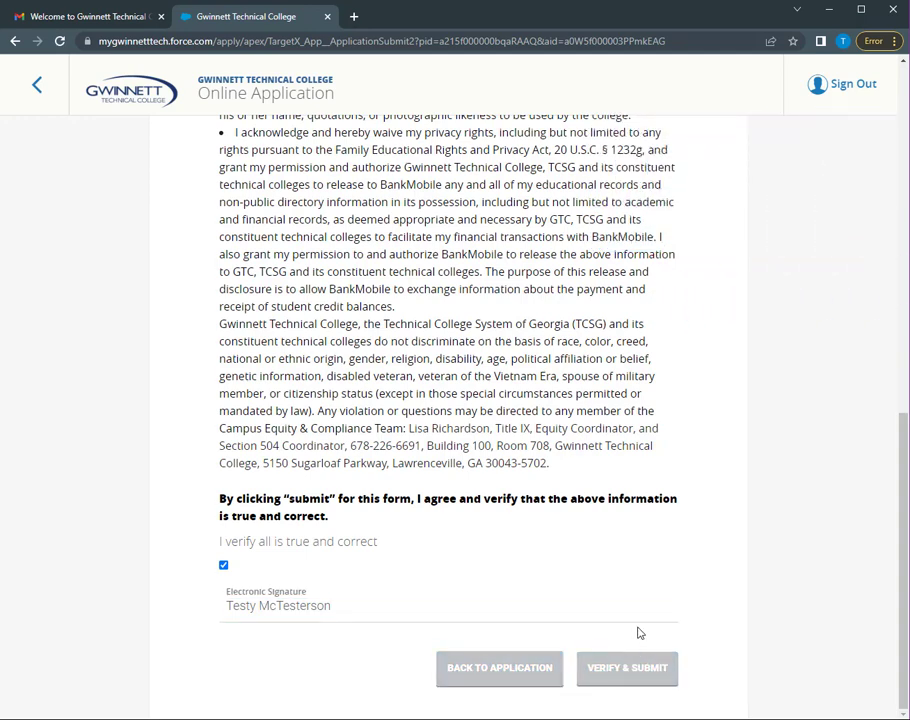
{"action": "left_click", "coordinate": [577, 282]}
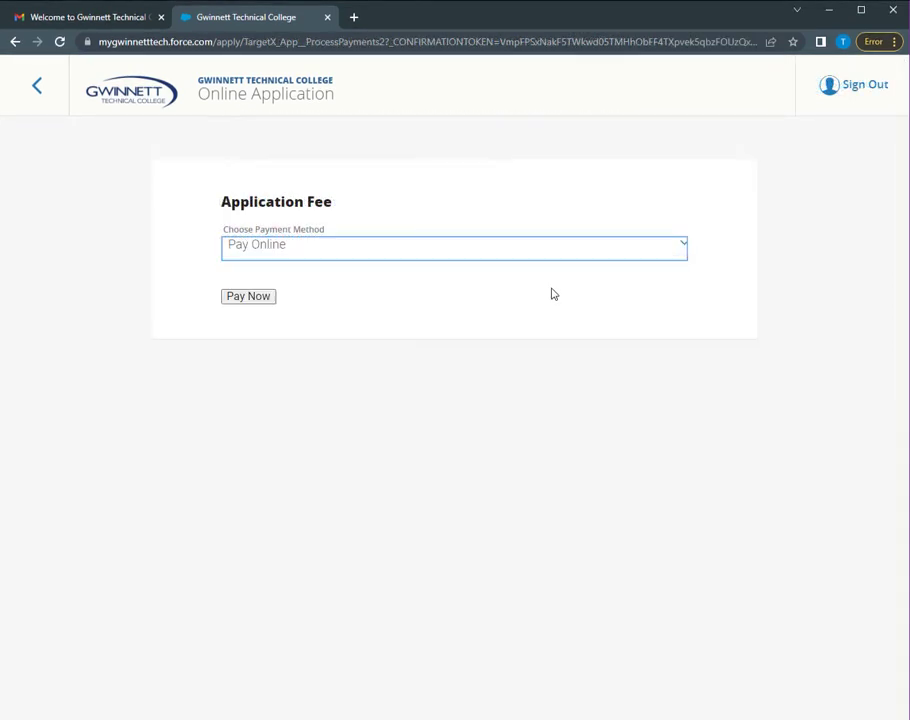
{"action": "left_click", "coordinate": [243, 300]}
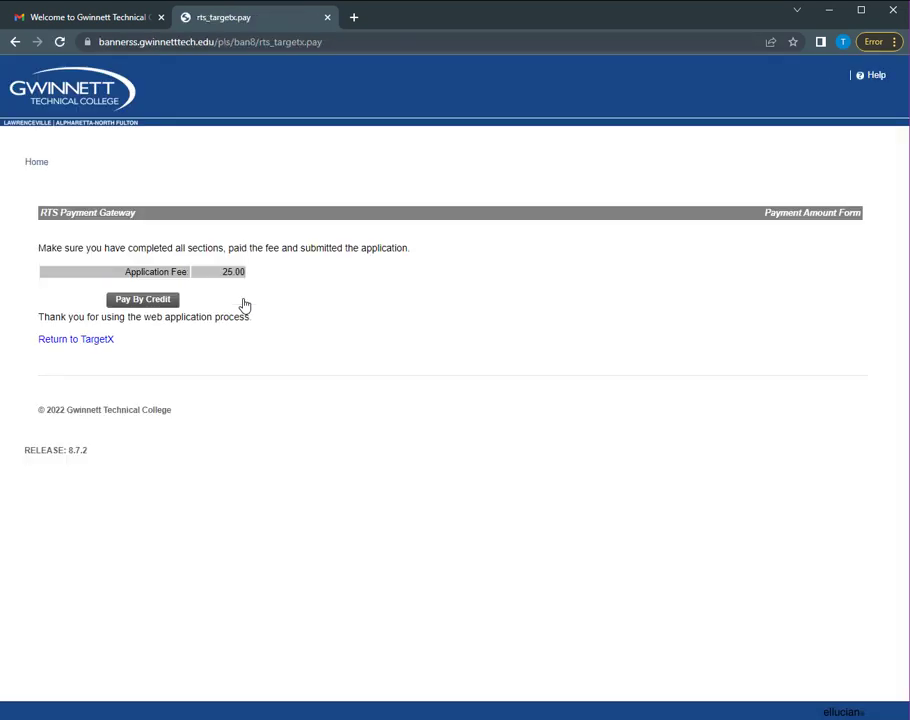
Choose credit payment for the 25.00 fee and continue to the secure RTS payment platform
{"action": "left_click", "coordinate": [167, 302]}
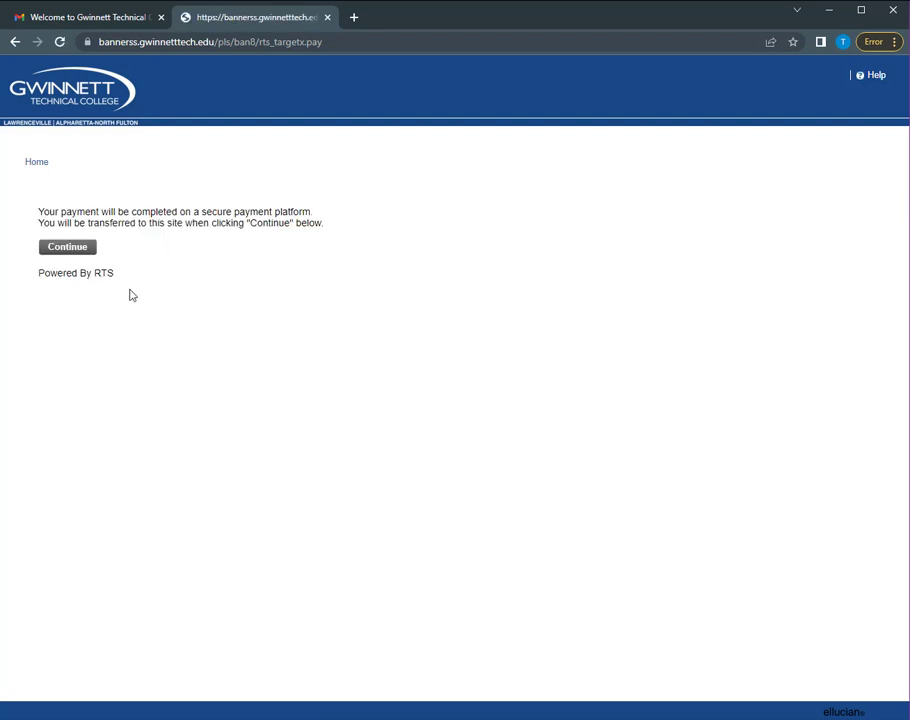
{"action": "left_click", "coordinate": [83, 254]}
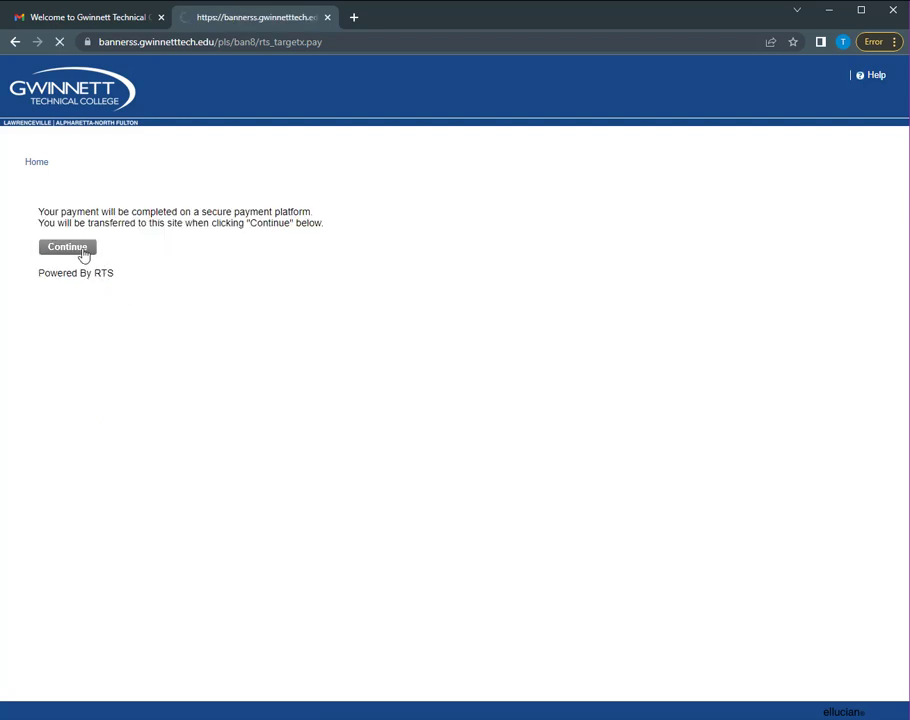